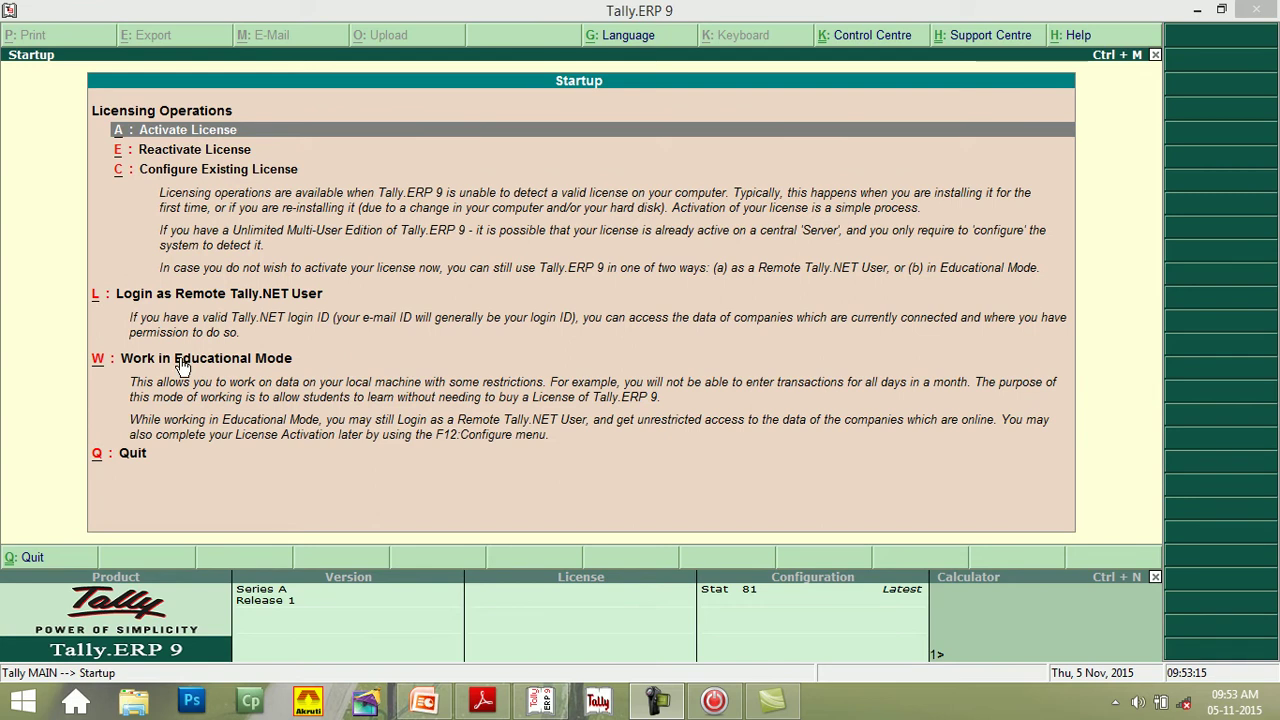
- Start Tally in Educational Mode as the Gold Edition (Unlimited Multi-User)
{"action": "left_click", "coordinate": [180, 365]}
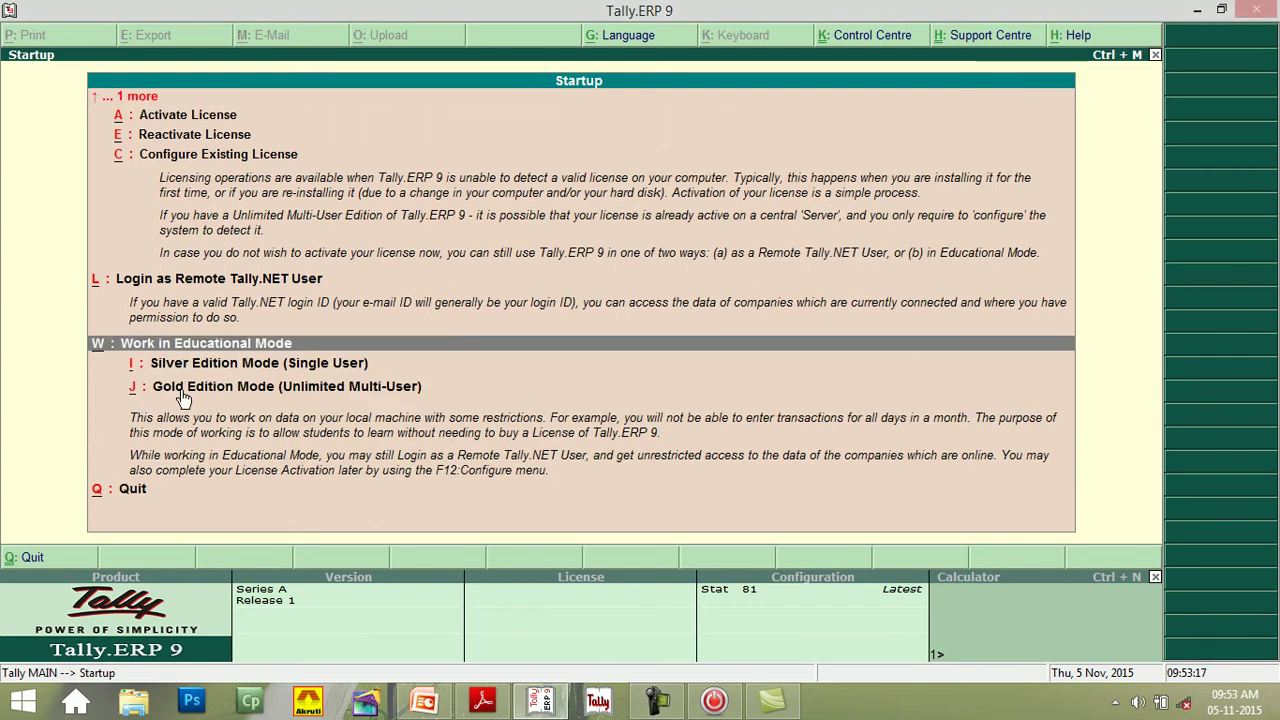
{"action": "left_click", "coordinate": [183, 399]}
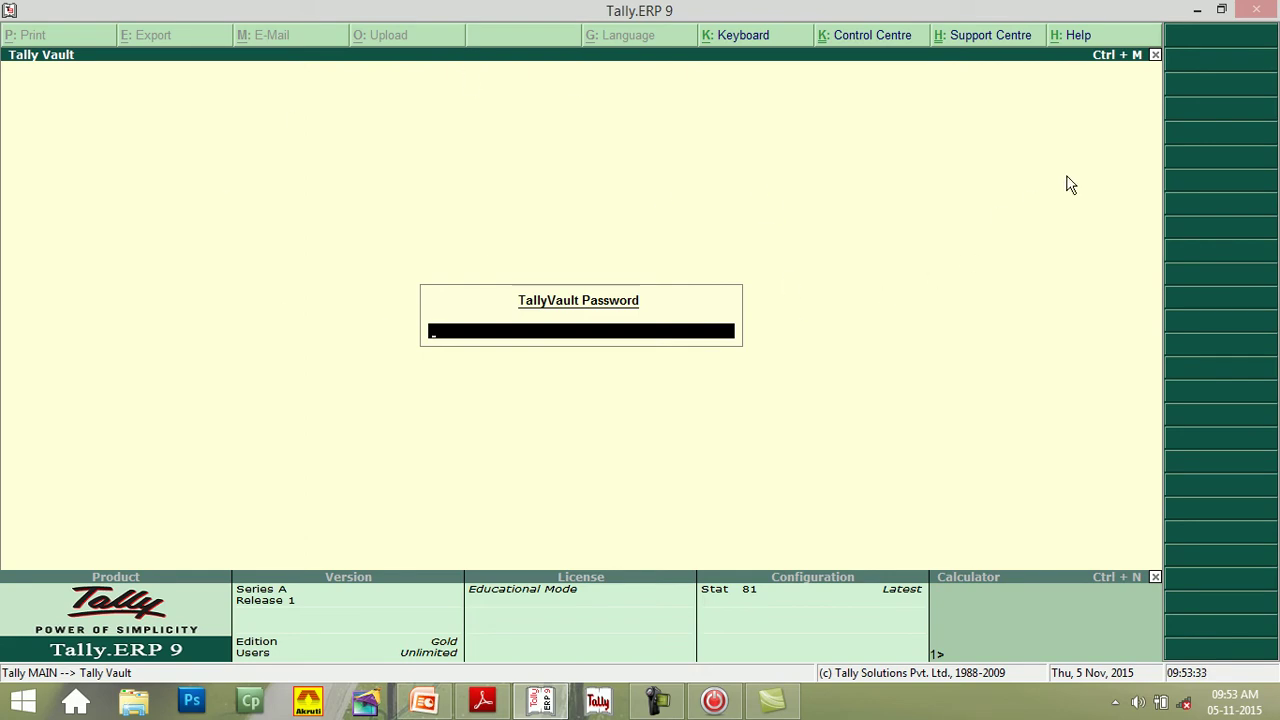
- Dismiss the TallyVault password prompt to reach the empty Company Info. menu
{"action": "left_click", "coordinate": [1155, 56]}
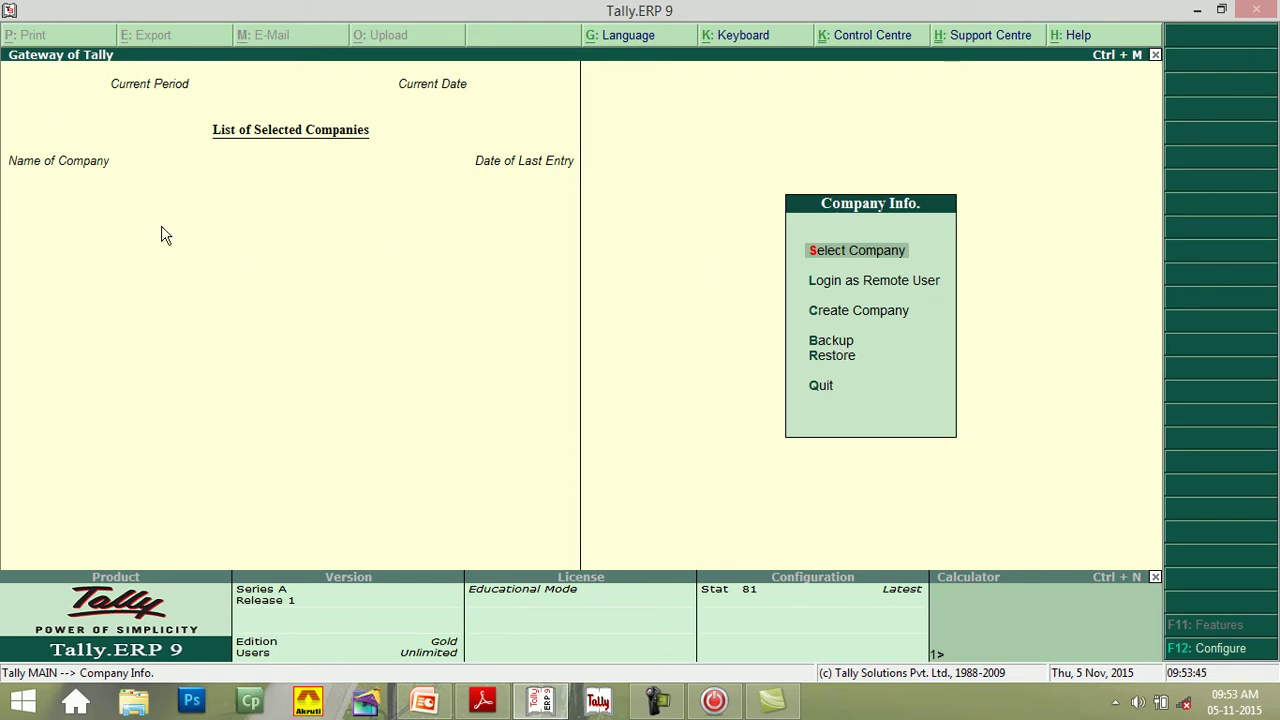
- Load I CAN PUBLICATION (10008) from the List of Companies
{"action": "left_click", "coordinate": [838, 258]}
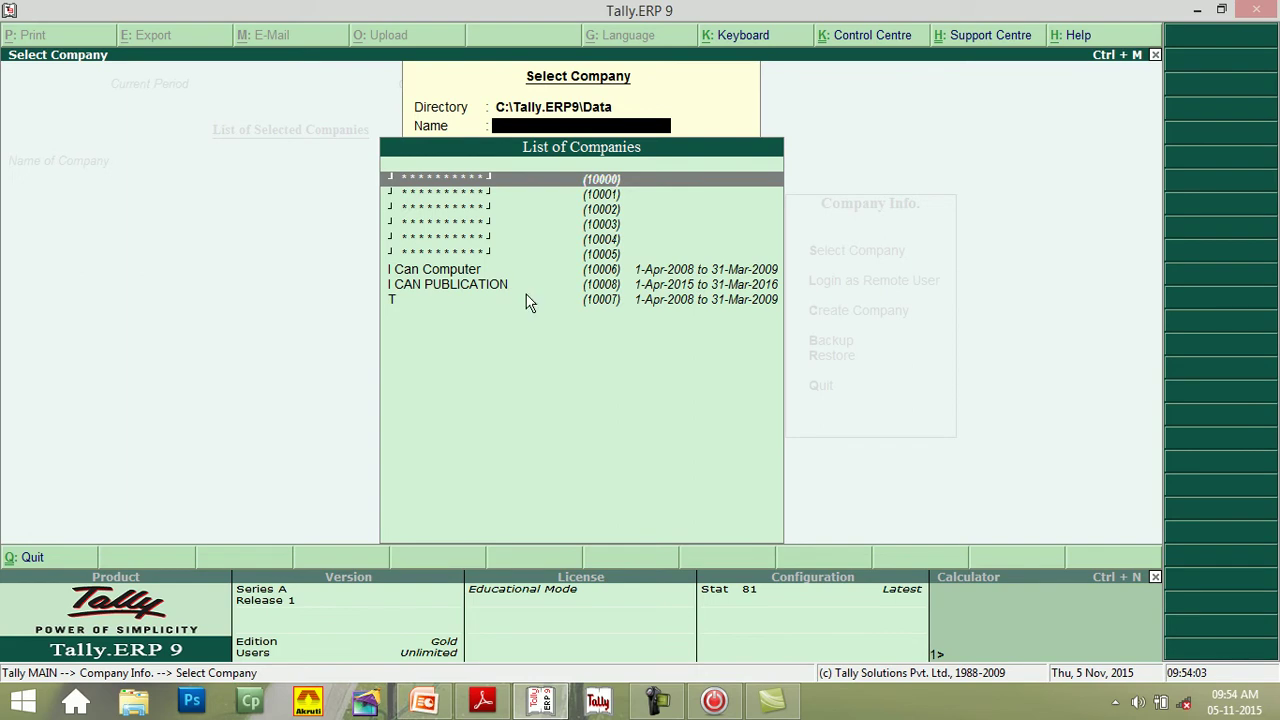
{"action": "left_click", "coordinate": [462, 287]}
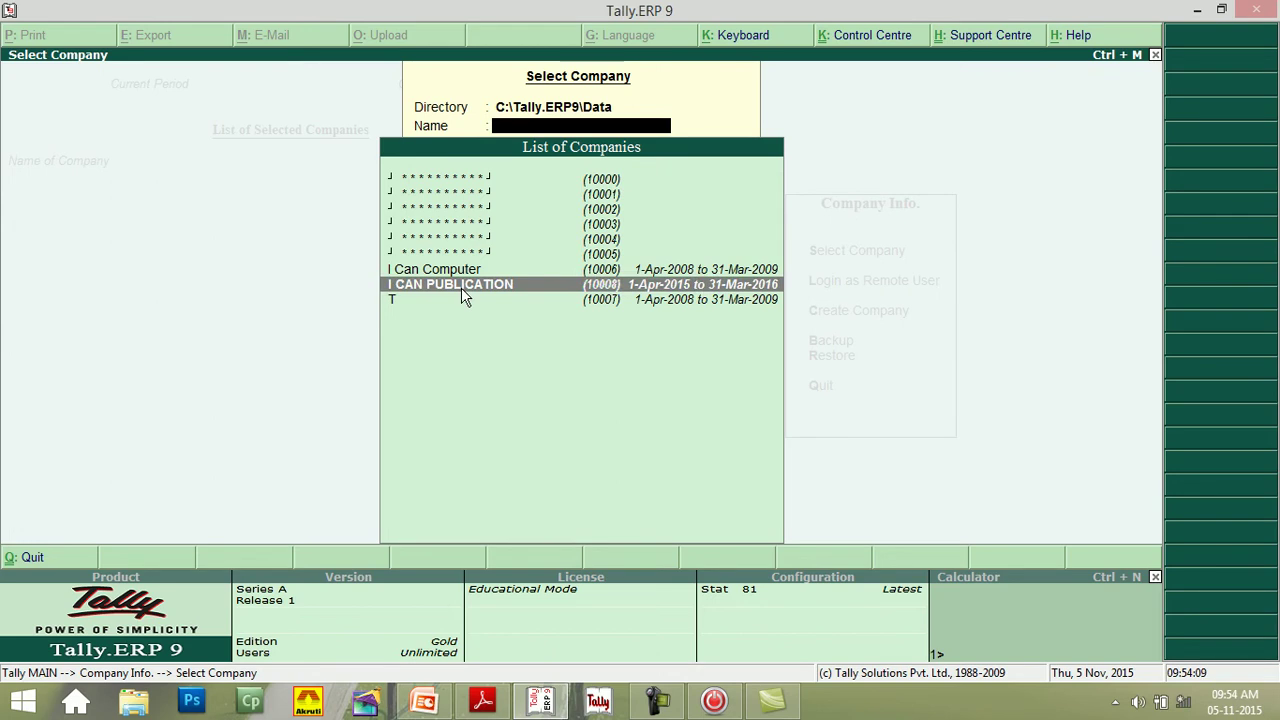
{"action": "left_click", "coordinate": [461, 287]}
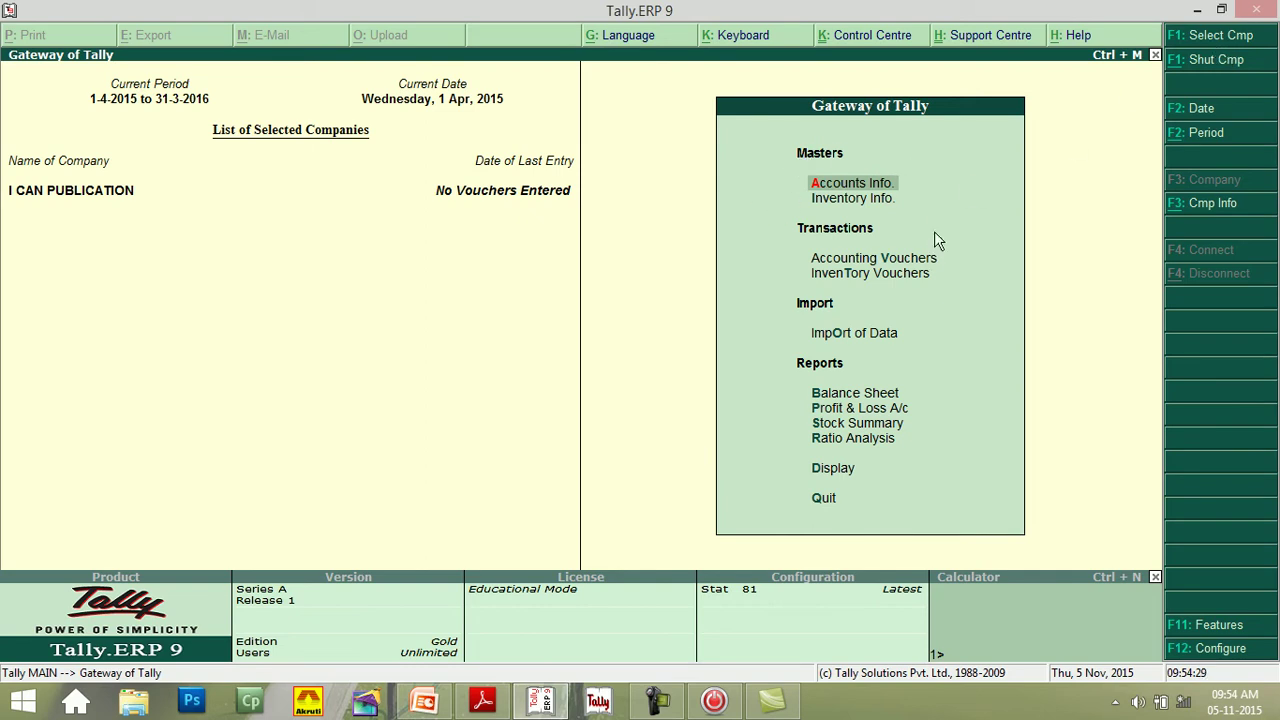
{"action": "left_click", "coordinate": [1201, 62]}
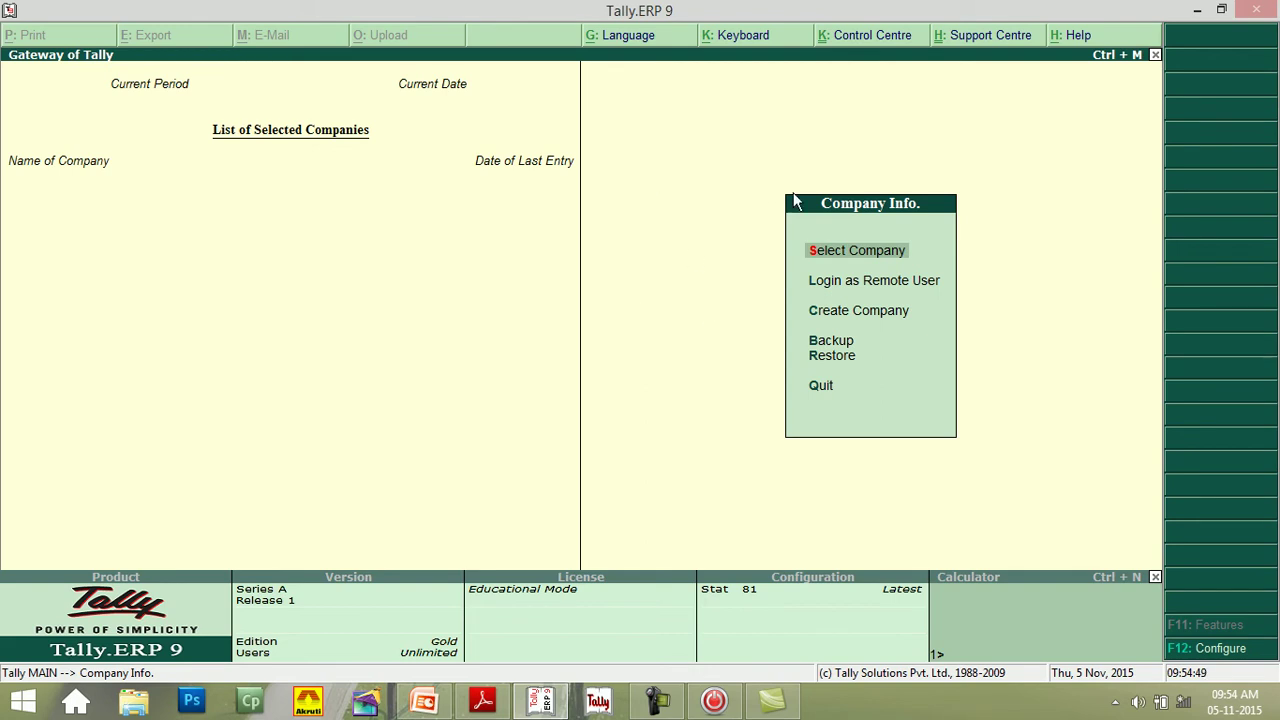
{"action": "left_click", "coordinate": [848, 262]}
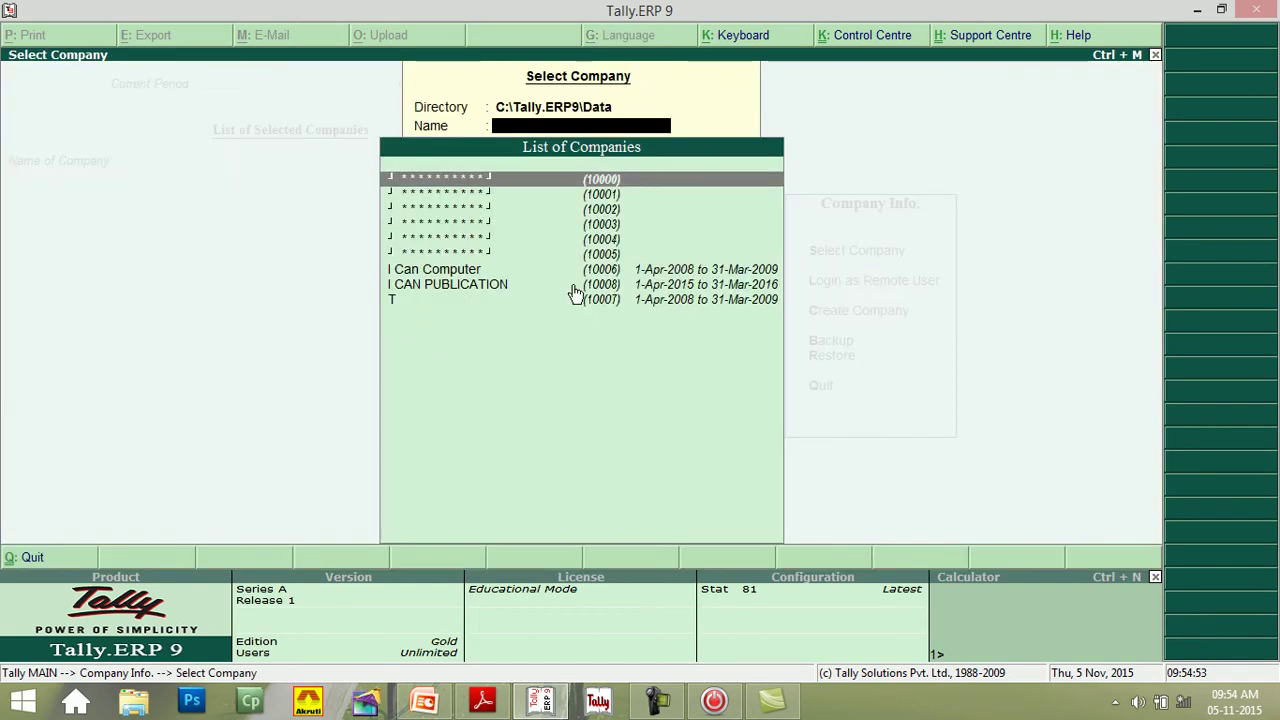
{"action": "left_click", "coordinate": [436, 291]}
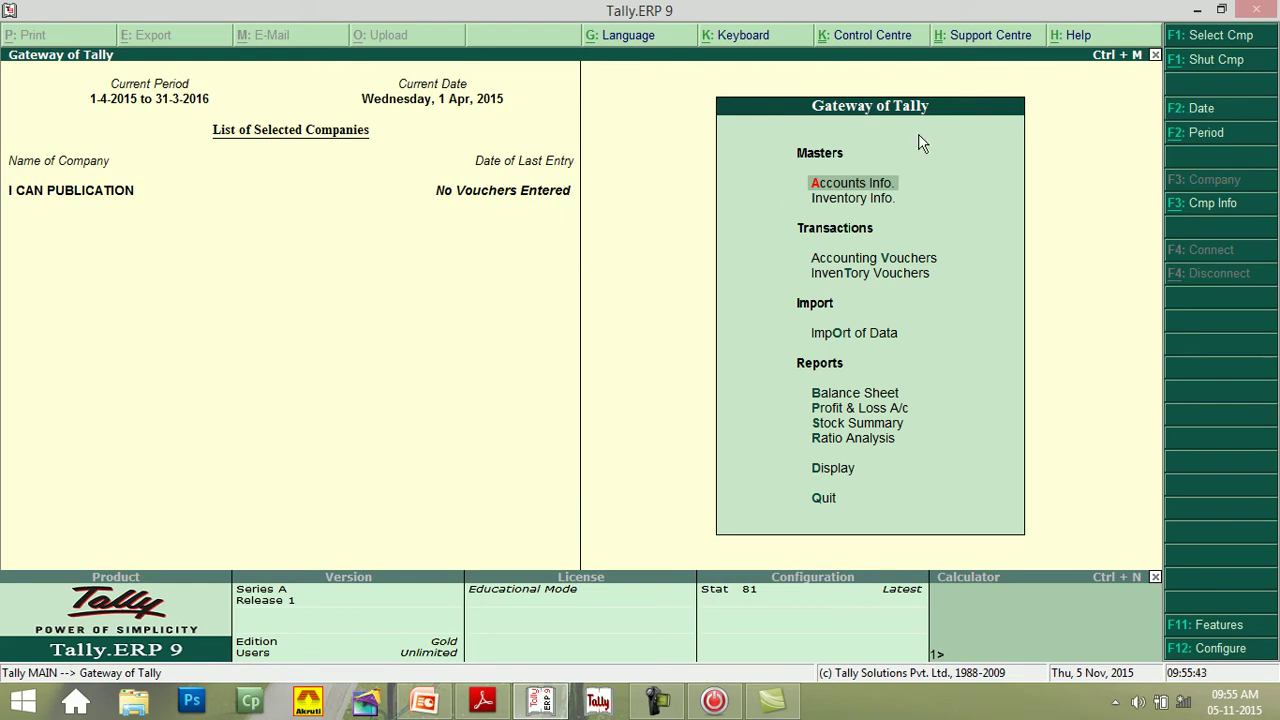
- Change the current date to 2-5-2015 (Saturday, 2 May, 2015)
{"action": "left_click", "coordinate": [1191, 117]}
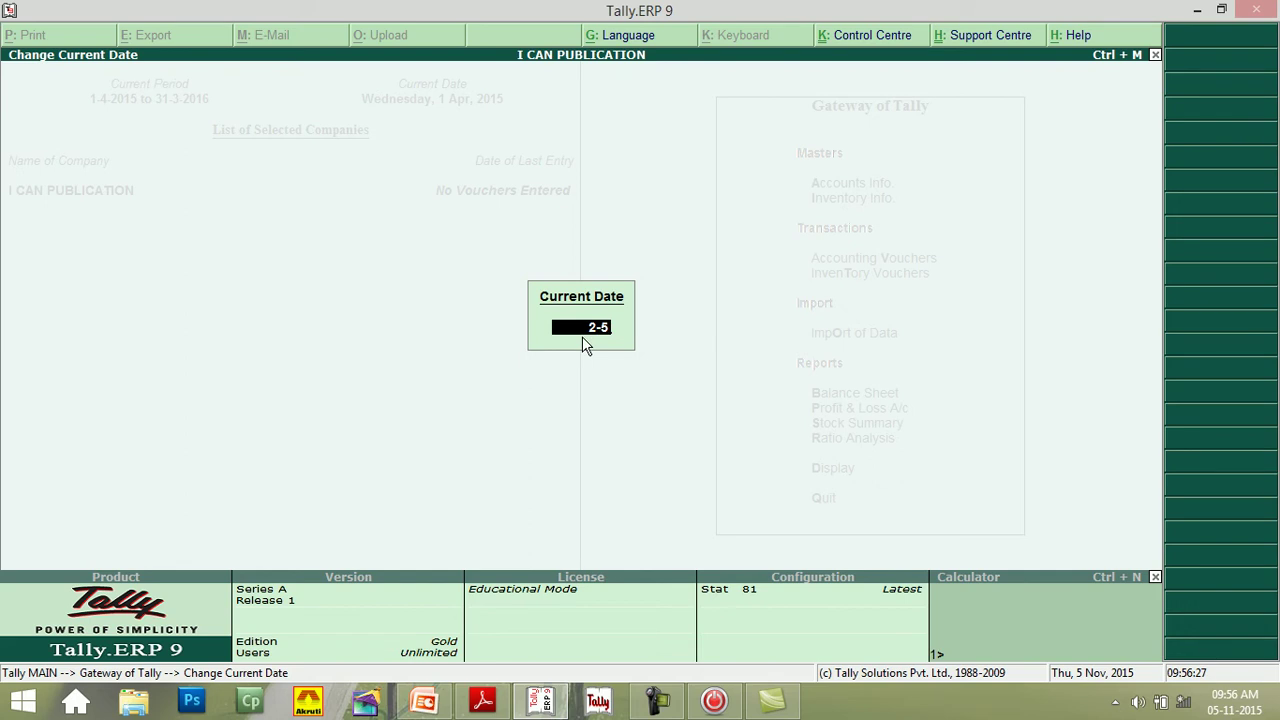
{"action": "type", "text": "-2015"}
{"action": "key", "text": "Return"}
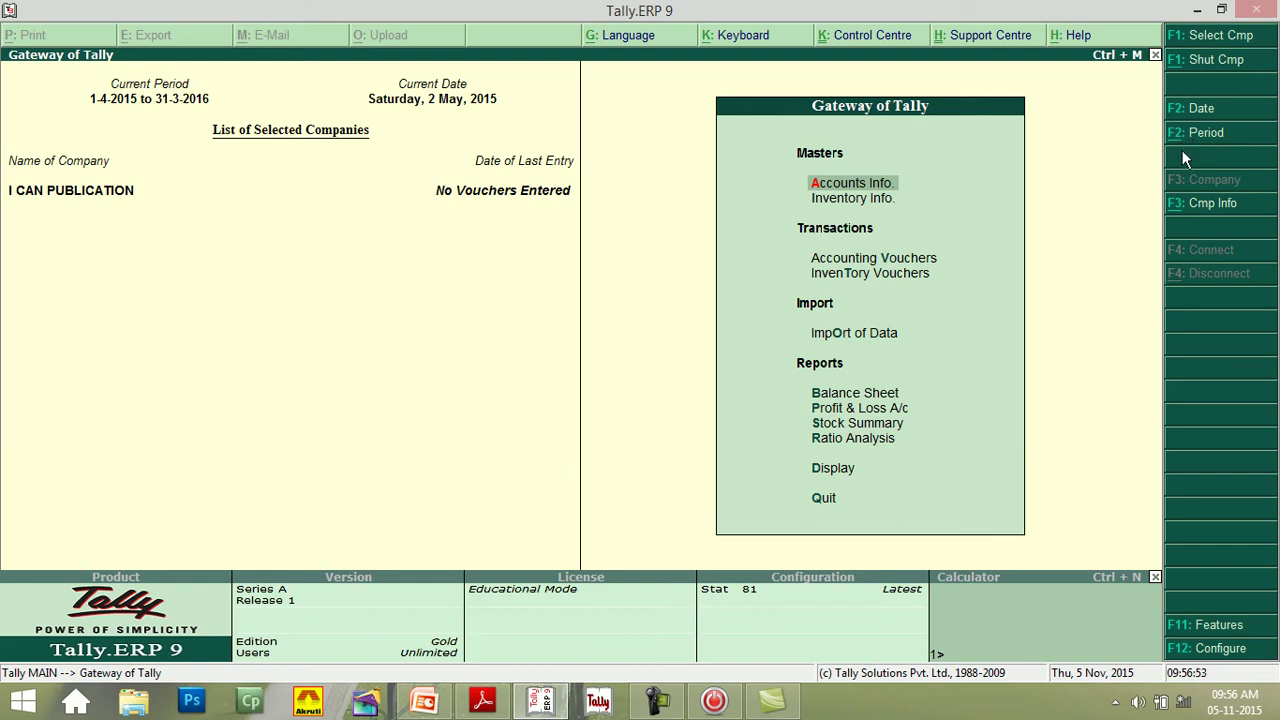
{"action": "key", "text": "alt+F2"}
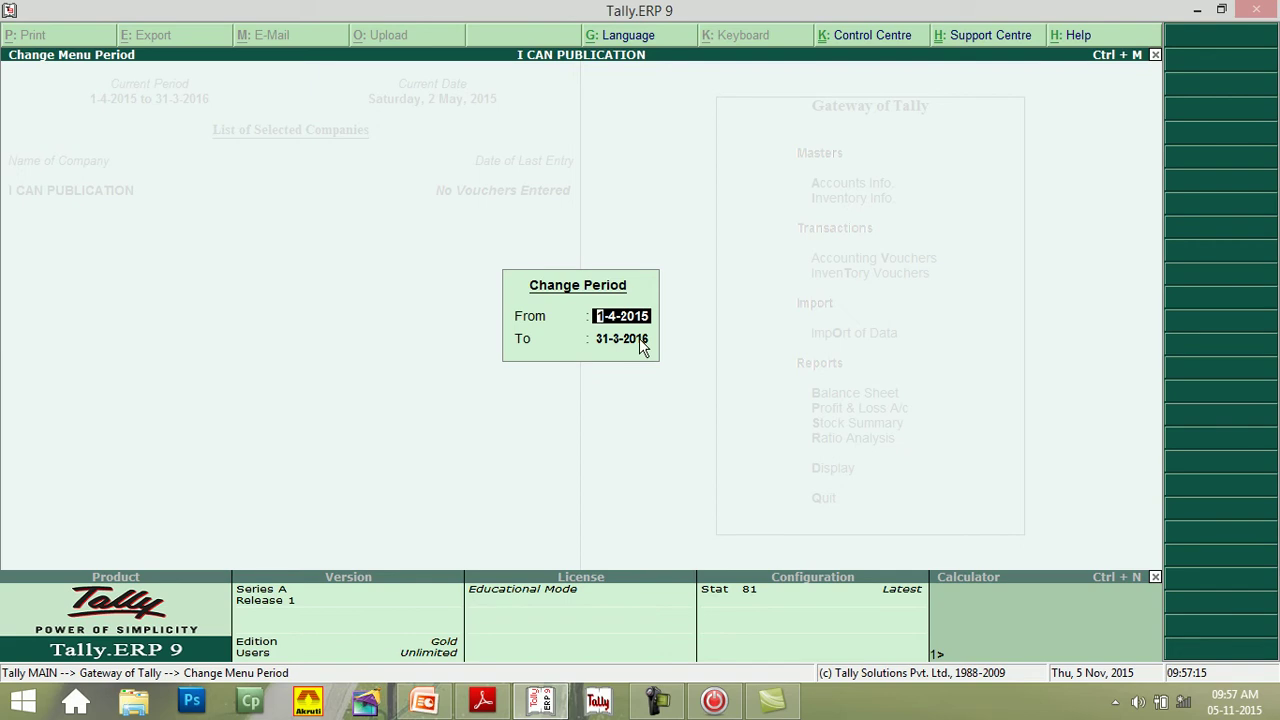
{"action": "key", "text": "Return"}
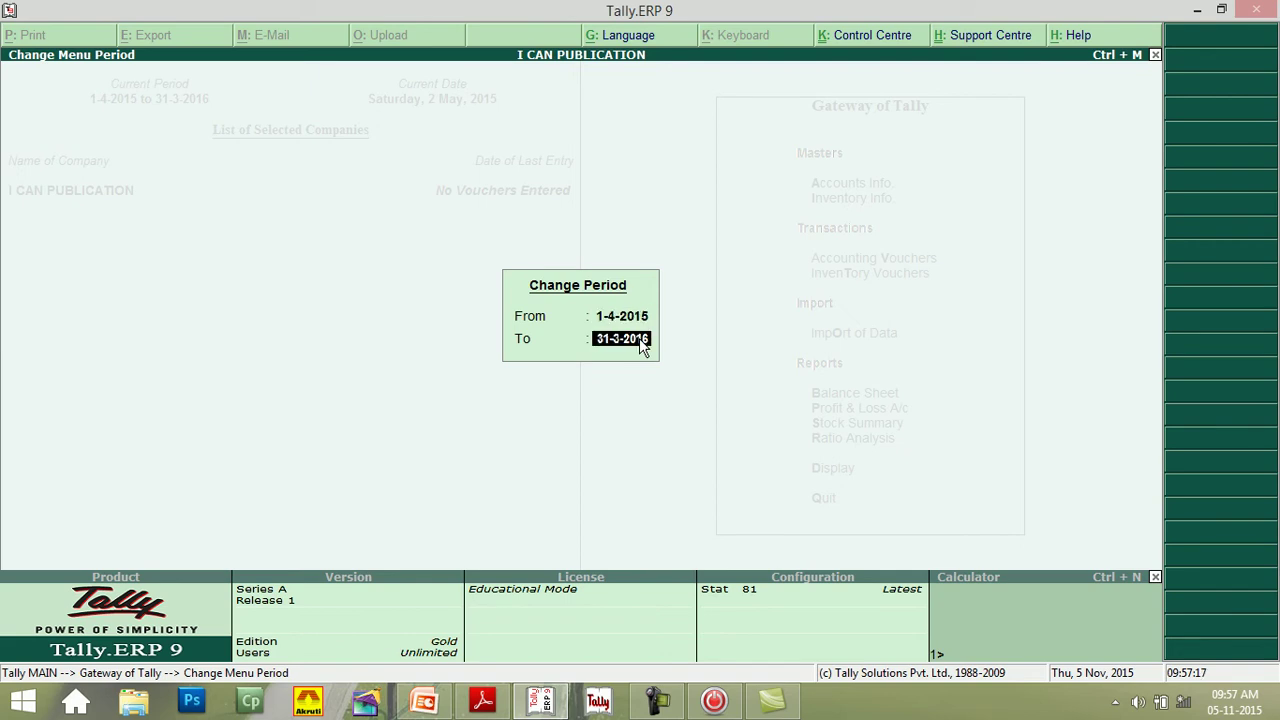
{"action": "key", "text": "Return"}
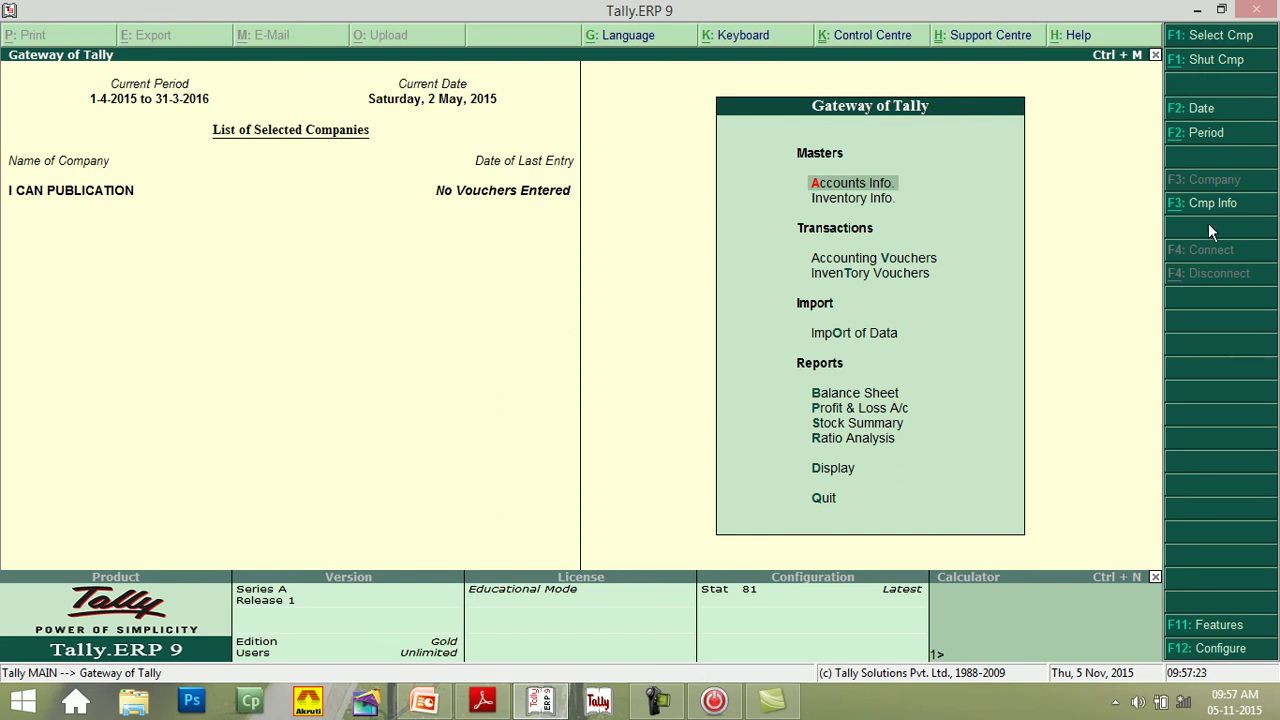
- Bring up the Company Info. menu and move through its options
{"action": "left_click", "coordinate": [1203, 212]}
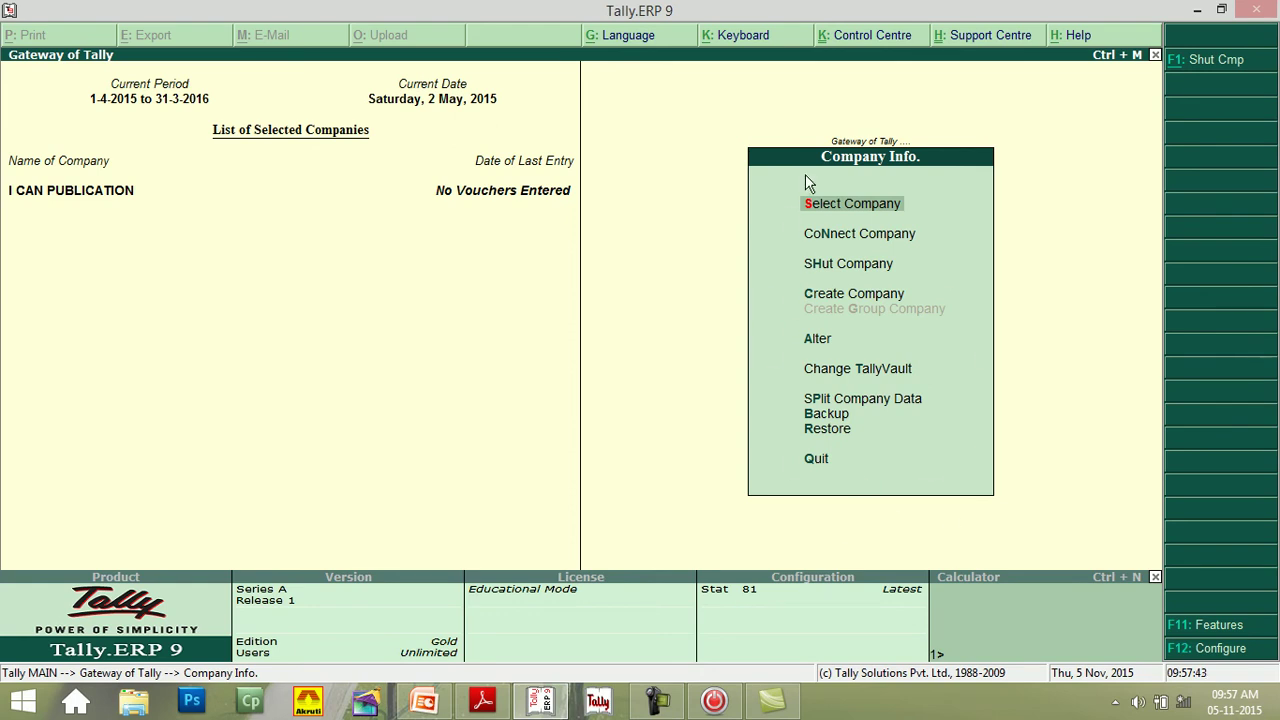
{"action": "key", "text": "c"}
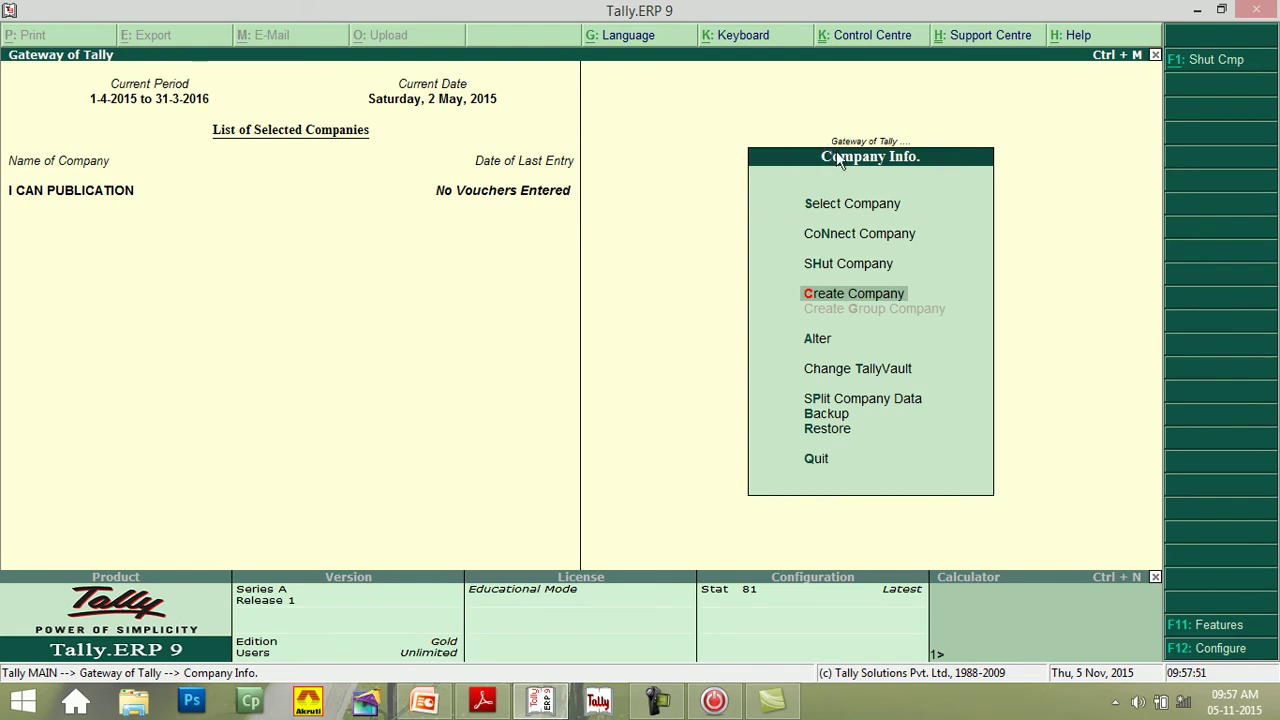
{"action": "key", "text": "Up"}
{"action": "key", "text": "Up"}
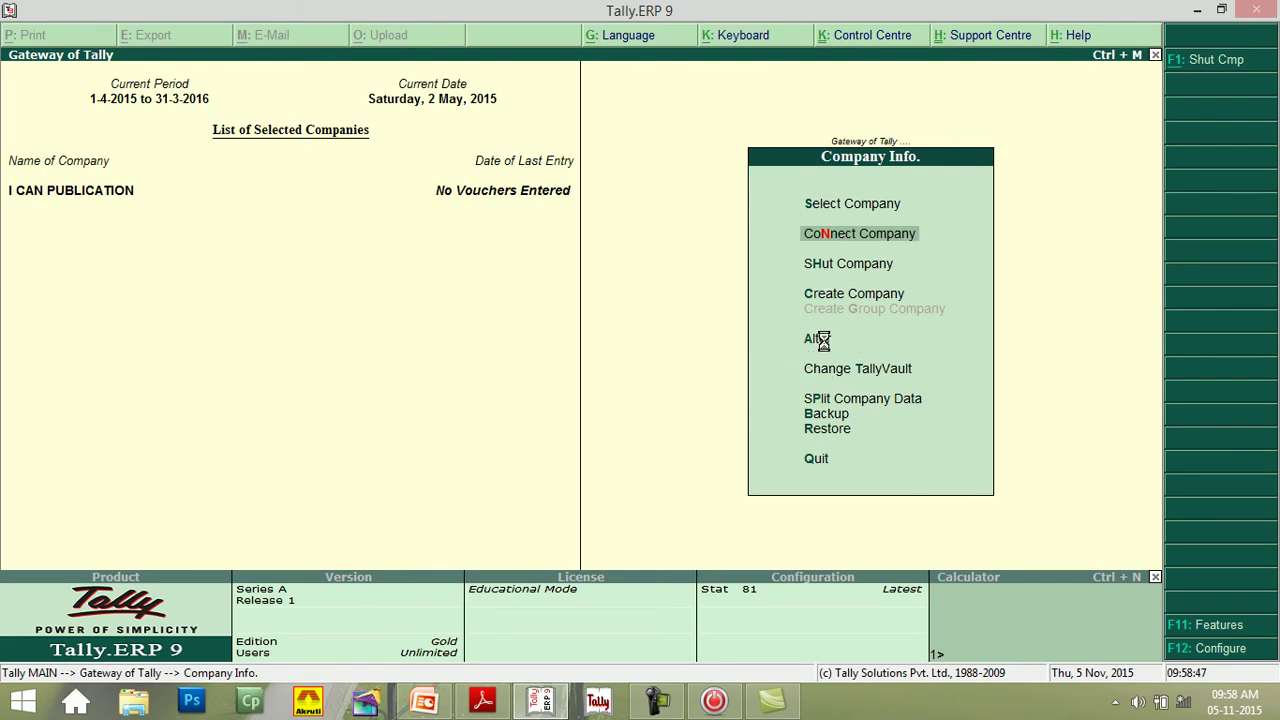
- Choose Alter and select I CAN PUBLICATION to open its Company Alteration screen
{"action": "left_click", "coordinate": [826, 347]}
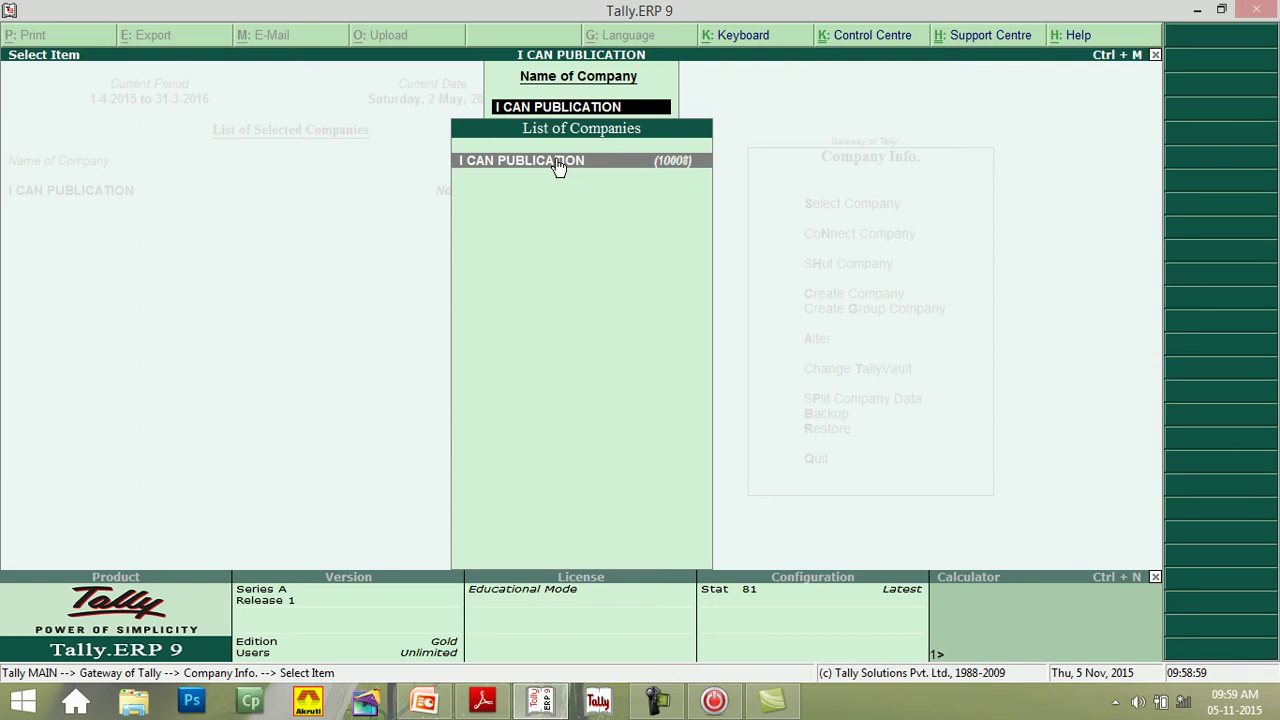
{"action": "left_click", "coordinate": [558, 165]}
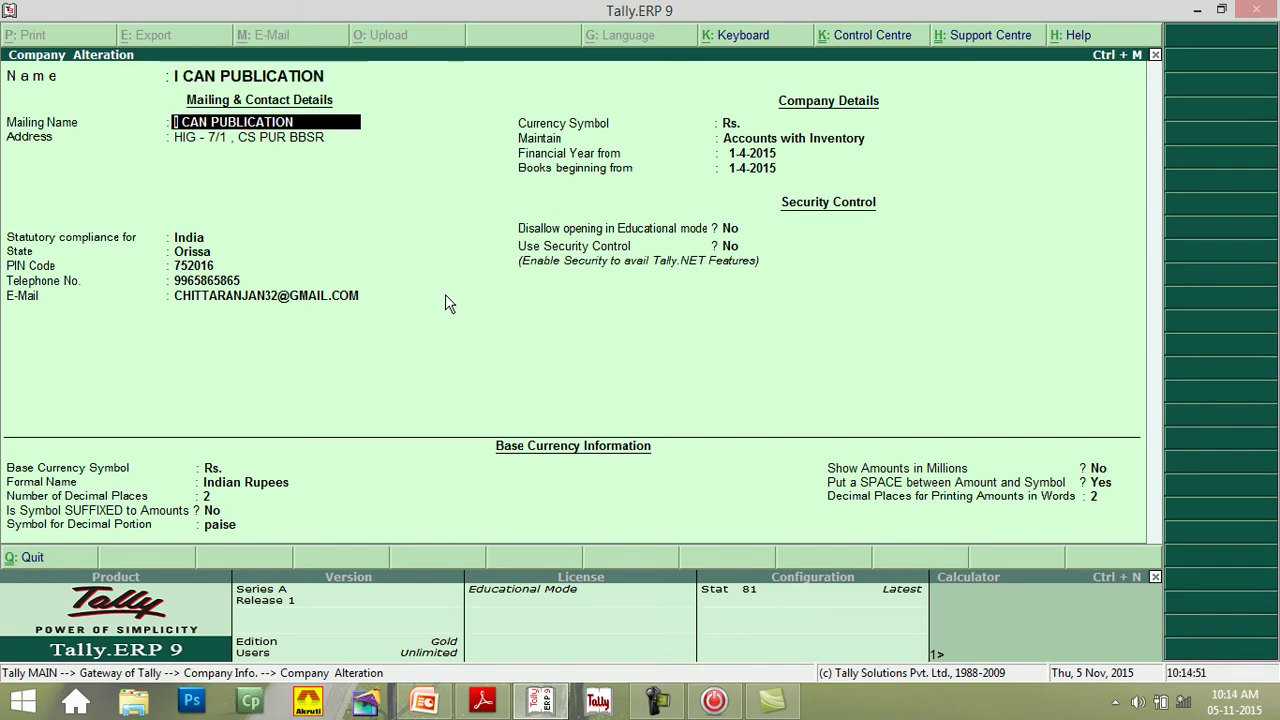
- Enter a new telephone number in the company's contact details
{"action": "left_click", "coordinate": [192, 284]}
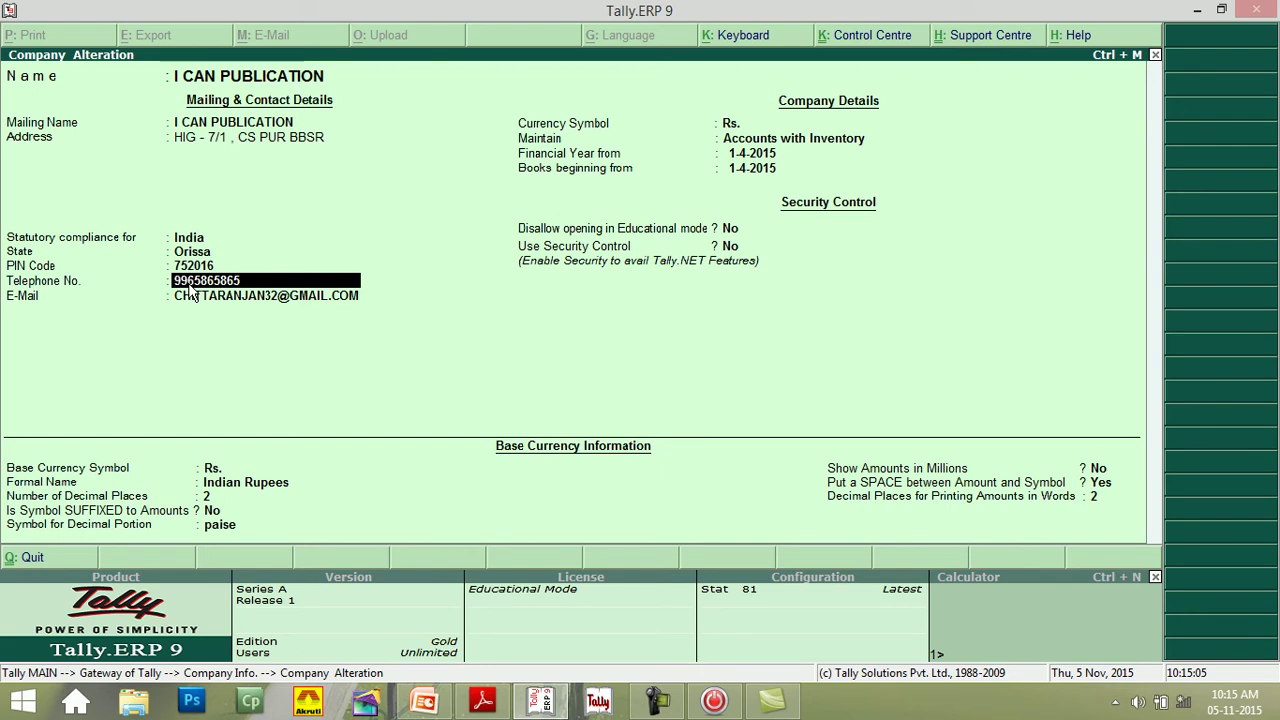
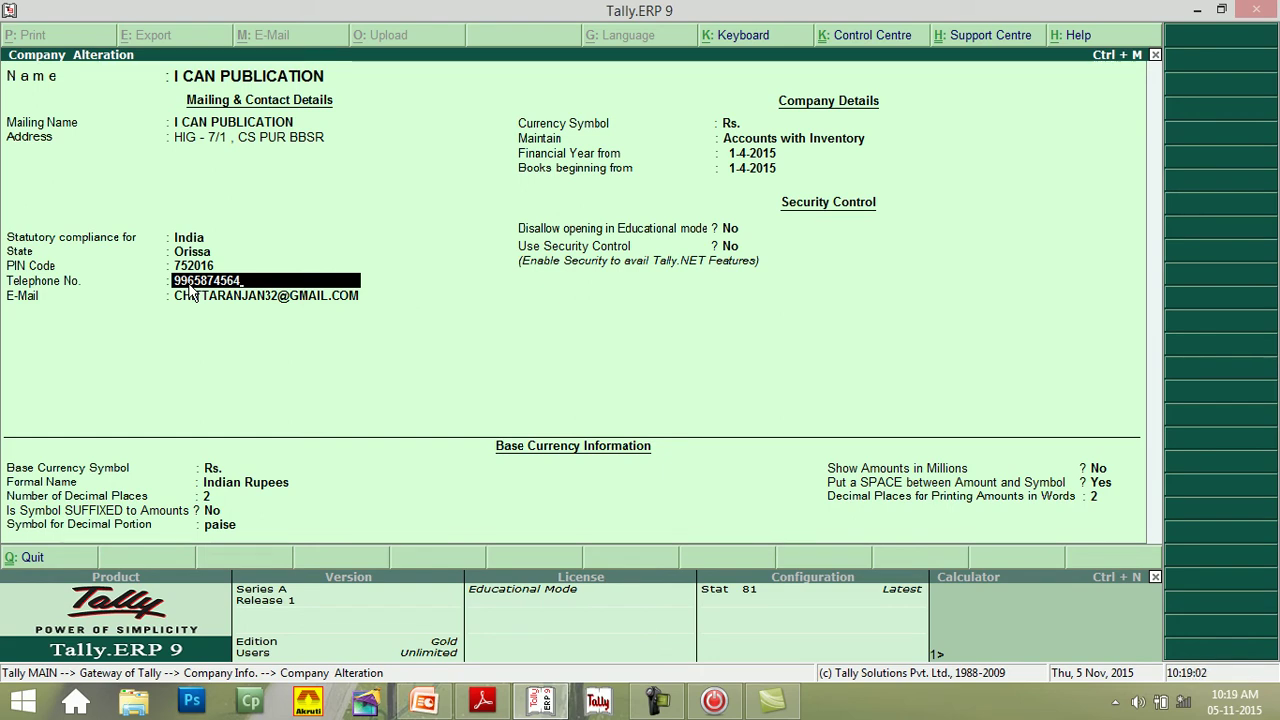
{"action": "key", "text": "Return"}
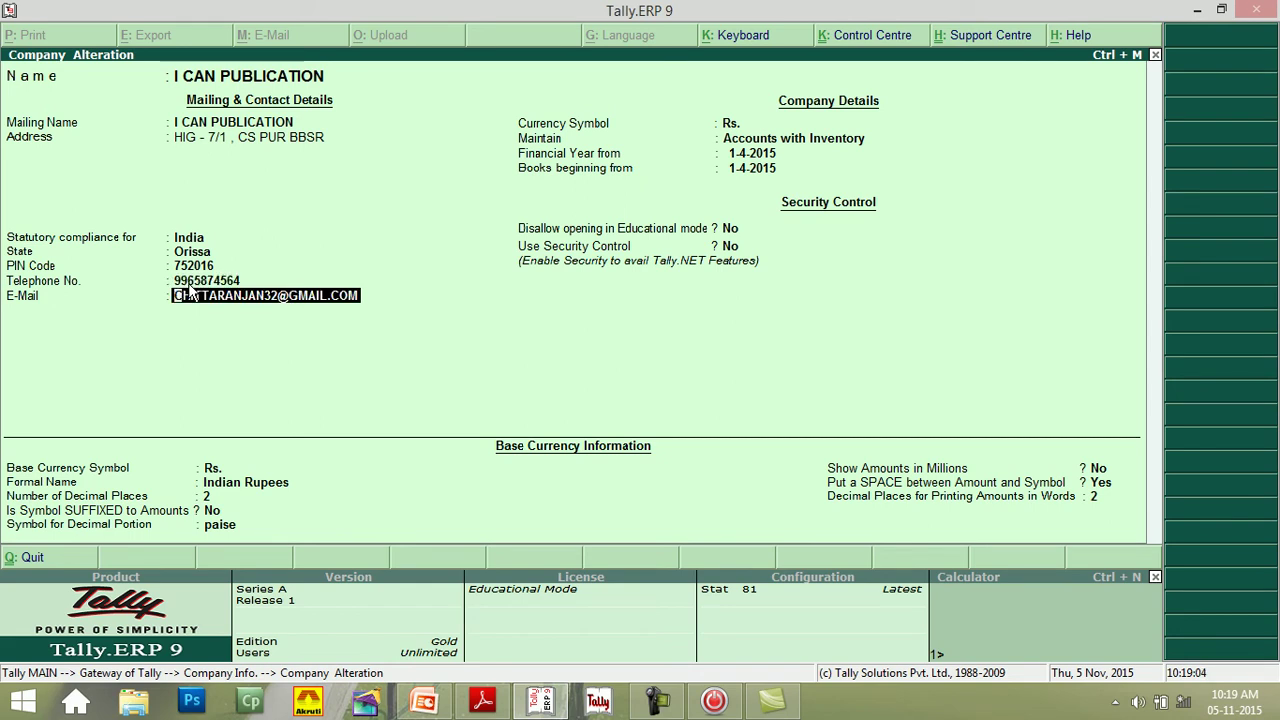
- Step through the remaining alteration fields and accept the company details
{"action": "key", "text": "Return"}
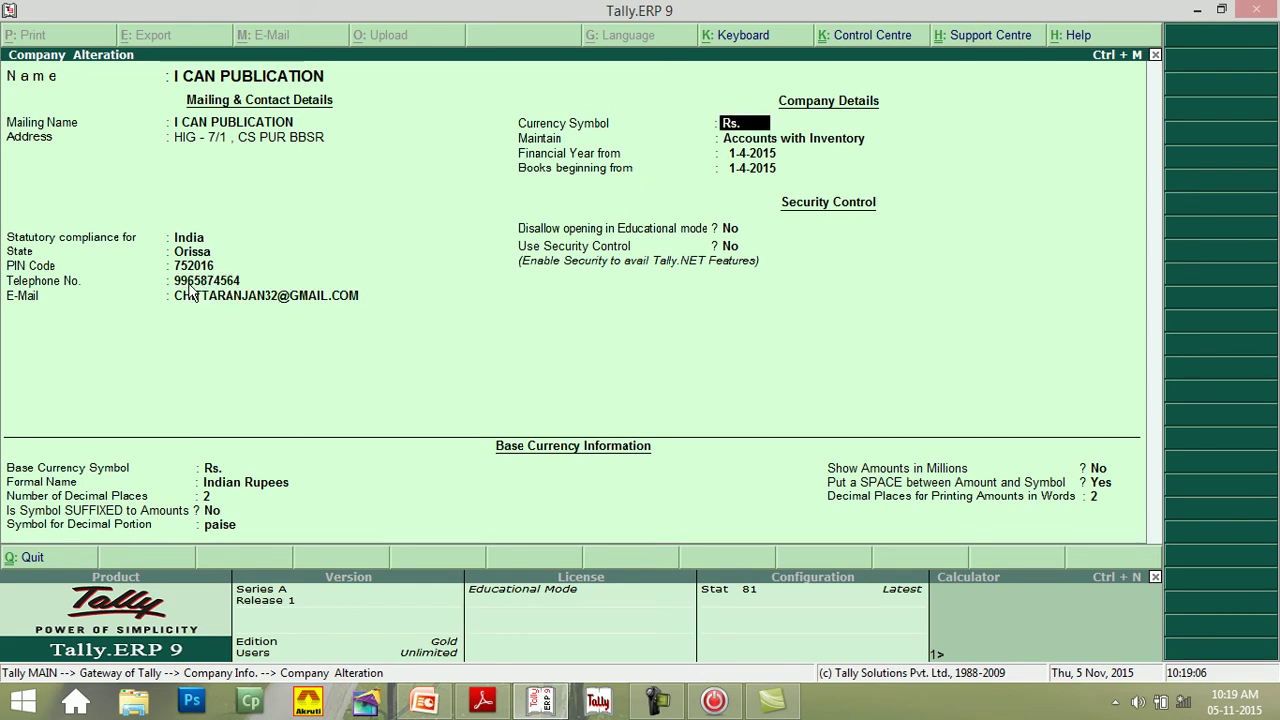
{"action": "key", "text": "Return"}
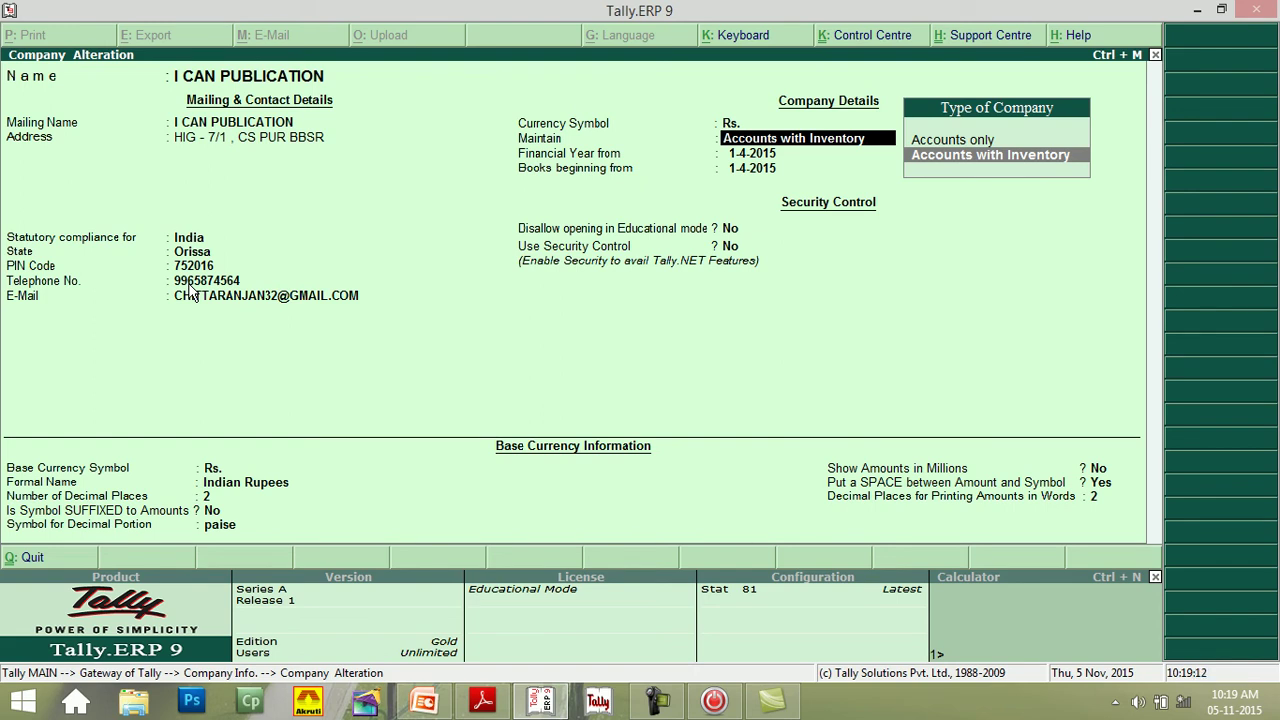
{"action": "key", "text": "Return"}
{"action": "key", "text": "Return"}
{"action": "key", "text": "Return"}
{"action": "key", "text": "Return"}
{"action": "key", "text": "Return"}
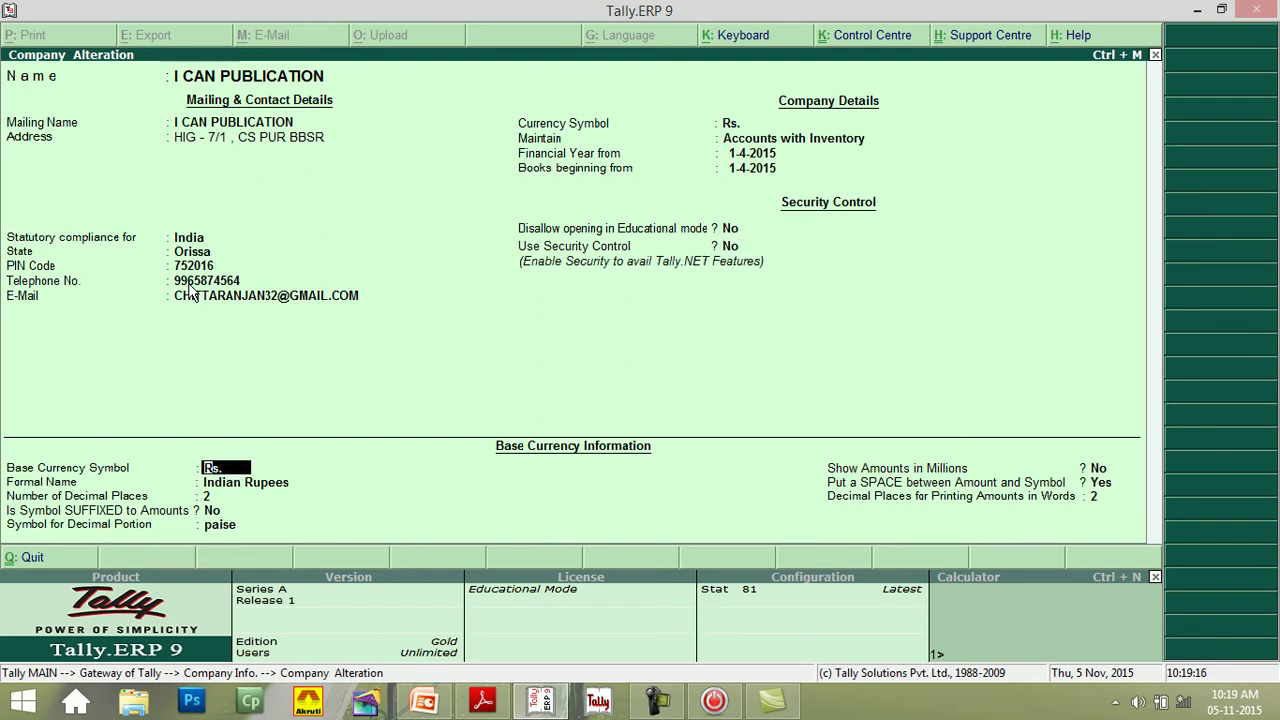
{"action": "key", "text": "Up"}
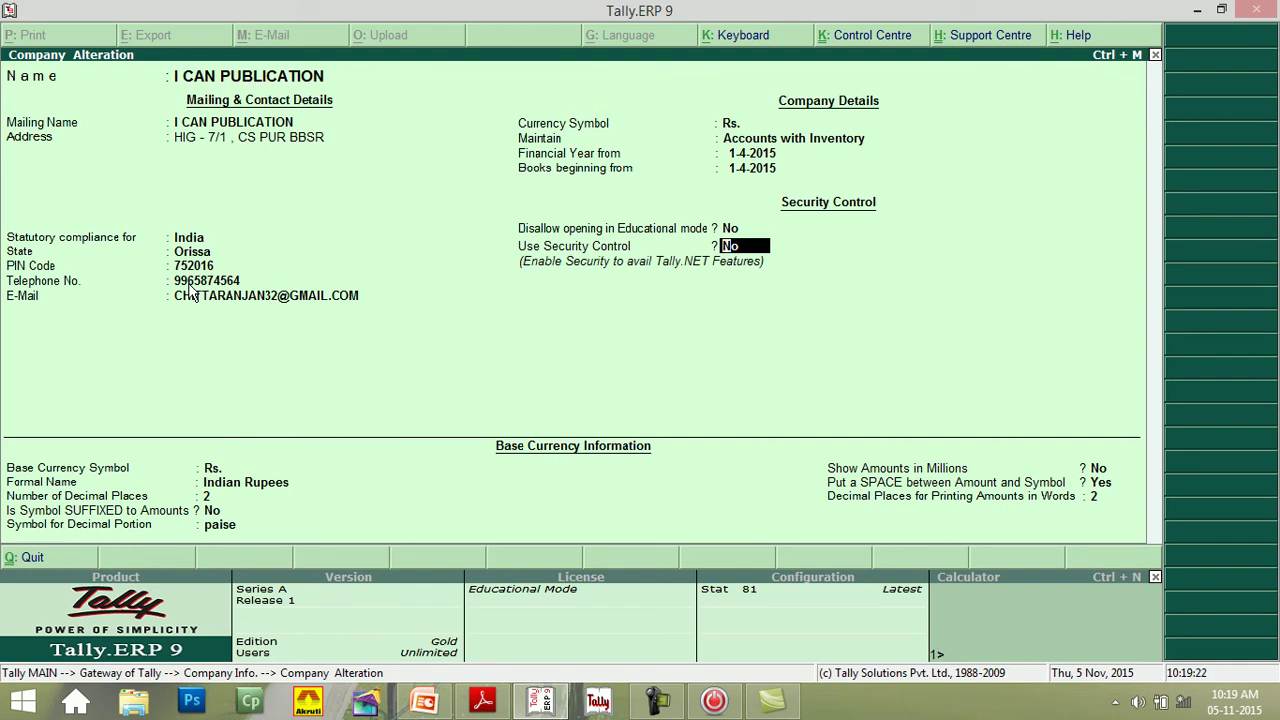
{"action": "key", "text": "Return"}
{"action": "key", "text": "Return"}
{"action": "key", "text": "Return"}
{"action": "key", "text": "Return"}
{"action": "key", "text": "Return"}
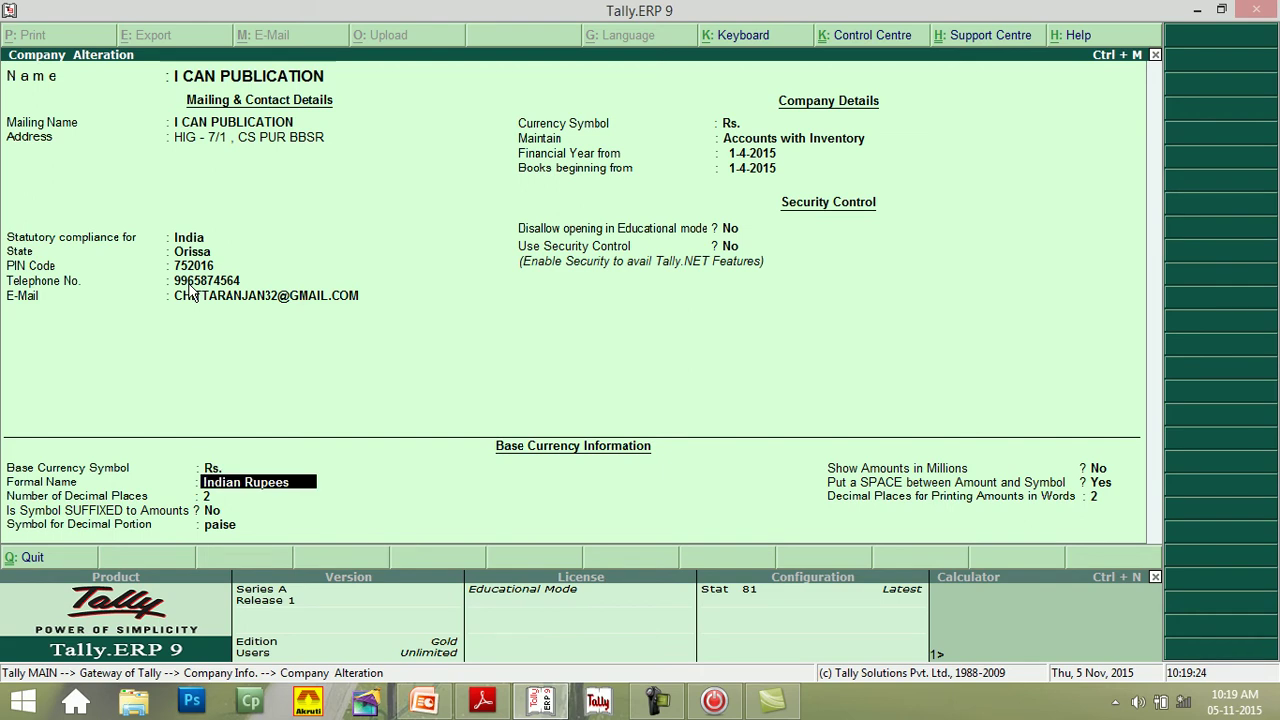
{"action": "key", "text": "Return"}
{"action": "key", "text": "Return"}
{"action": "key", "text": "Return"}
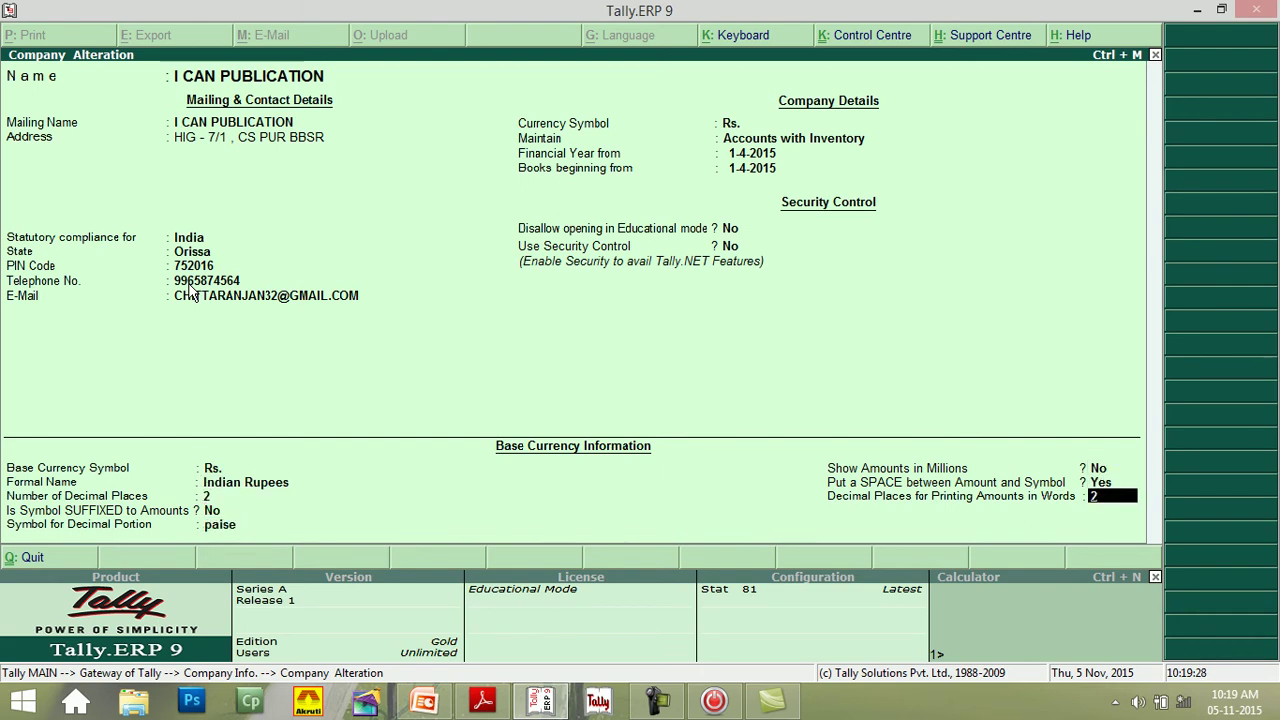
{"action": "key", "text": "Return"}
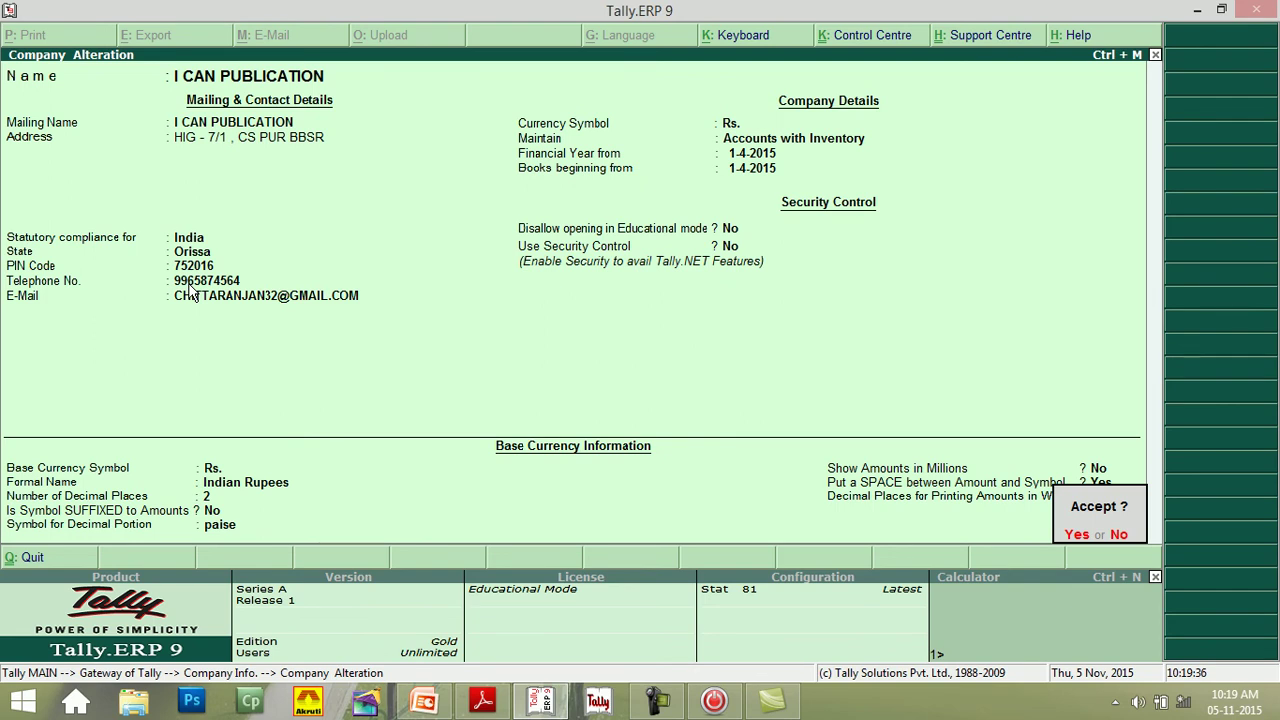
{"action": "key", "text": "Return"}
{"action": "key", "text": "a"}
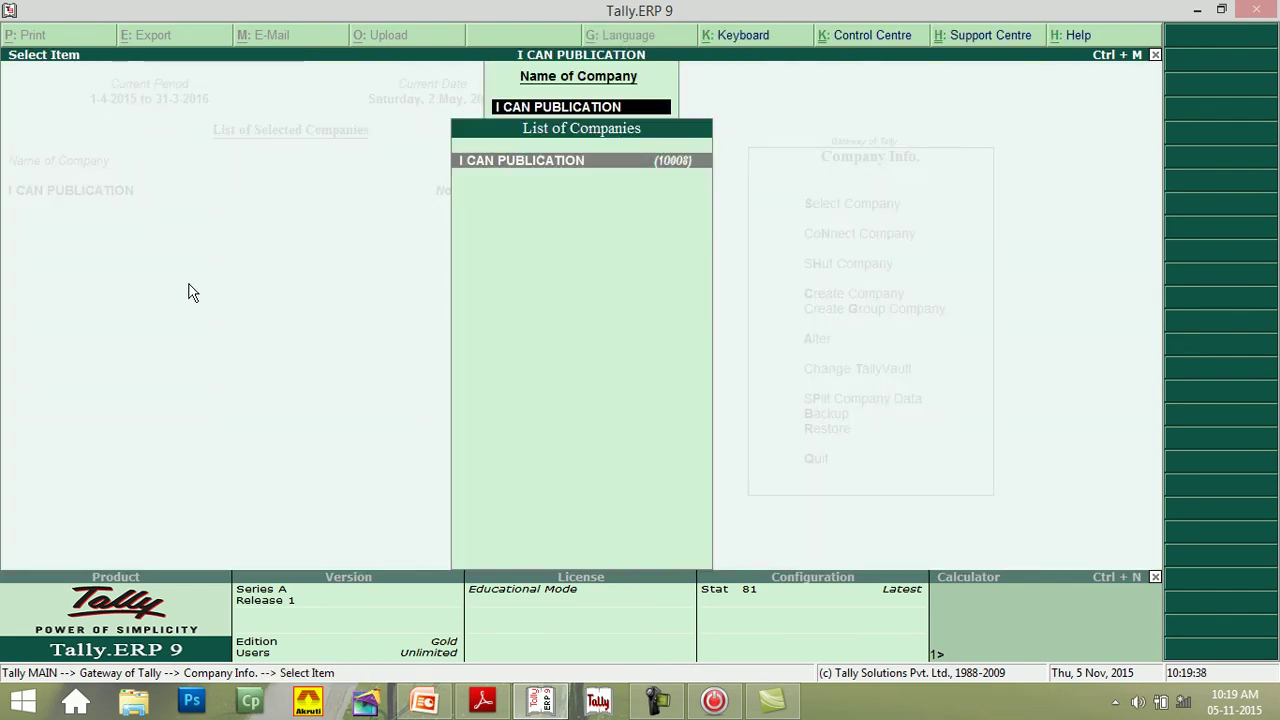
- Close the company list and open the Change TallyVault form
{"action": "left_click", "coordinate": [1155, 56]}
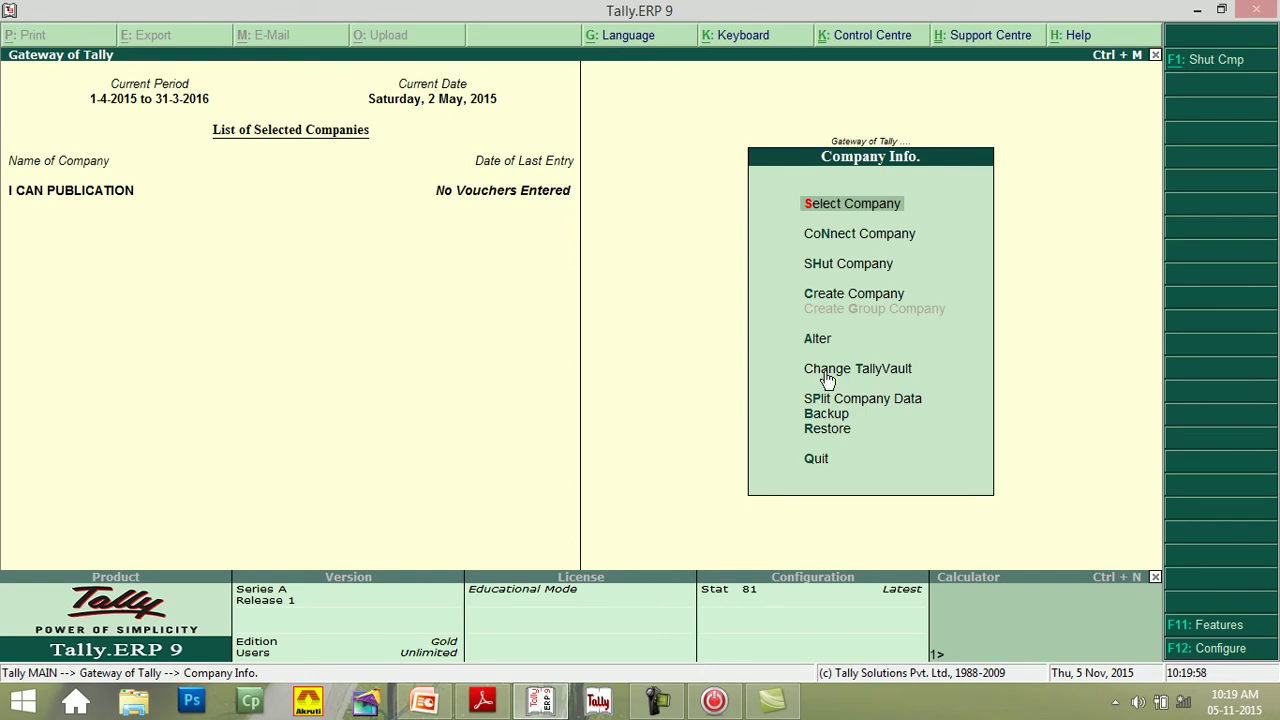
{"action": "left_click", "coordinate": [828, 378]}
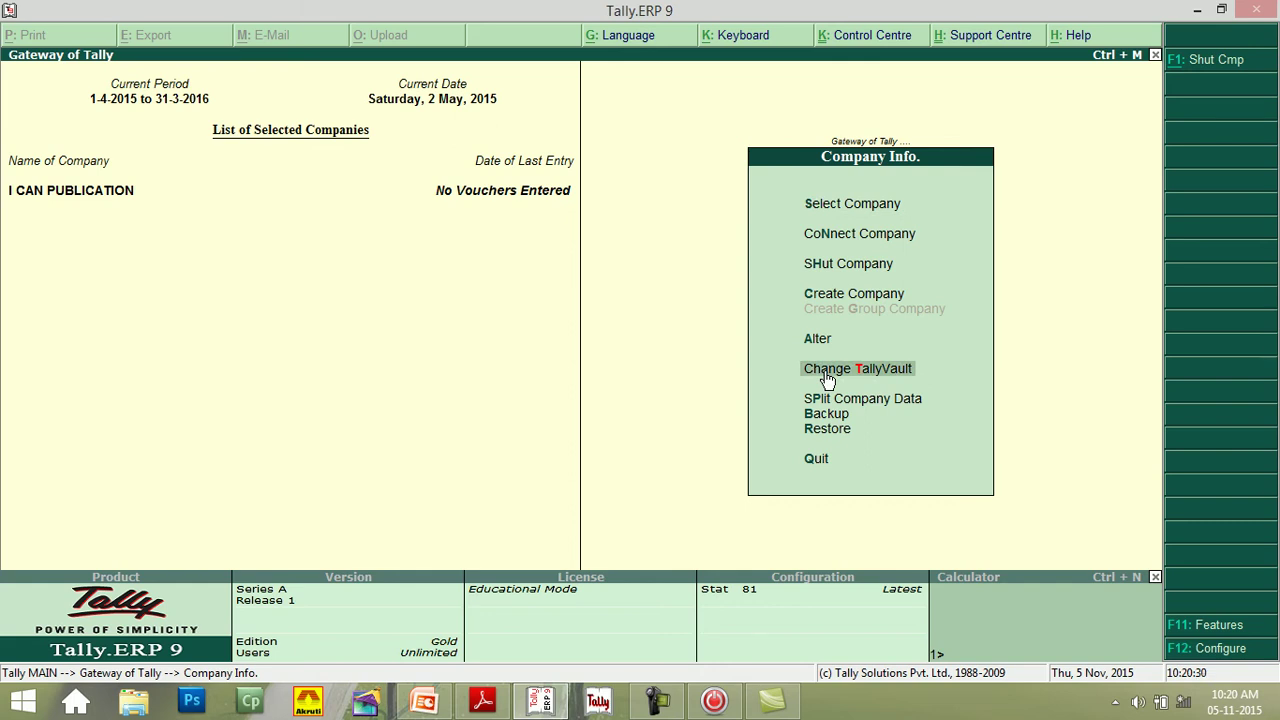
{"action": "left_click", "coordinate": [828, 378]}
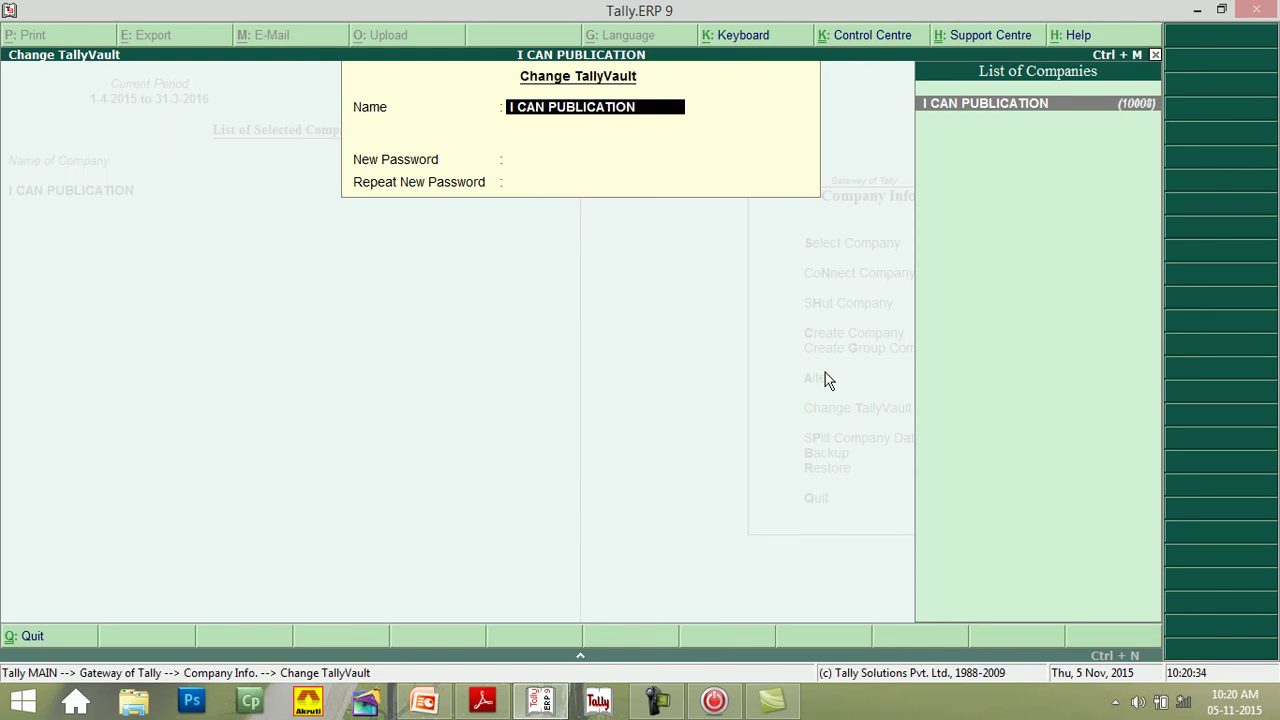
- Enter a new TallyVault password for I CAN PUBLICATION, correcting typos, and repeat it
{"action": "key", "text": "Return"}
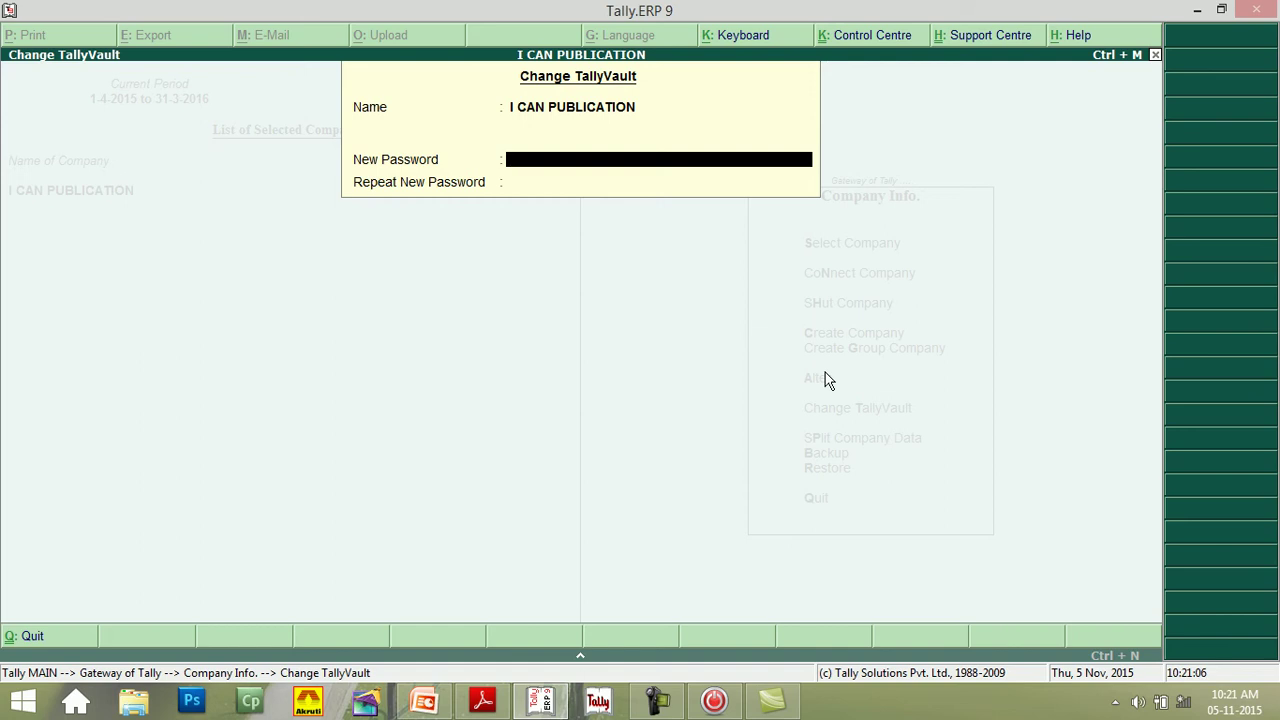
{"action": "type", "text": "*****"}
{"action": "key", "text": "BackSpace"}
{"action": "key", "text": "BackSpace"}
{"action": "key", "text": "BackSpace"}
{"action": "key", "text": "BackSpace"}
{"action": "key", "text": "BackSpace"}
{"action": "key", "text": "BackSpace"}
{"action": "key", "text": "BackSpace"}
{"action": "key", "text": "BackSpace"}
{"action": "type", "text": "******"}
{"action": "key", "text": "BackSpace"}
{"action": "key", "text": "BackSpace"}
{"action": "type", "text": "aaaaa"}
{"action": "key", "text": "Return"}
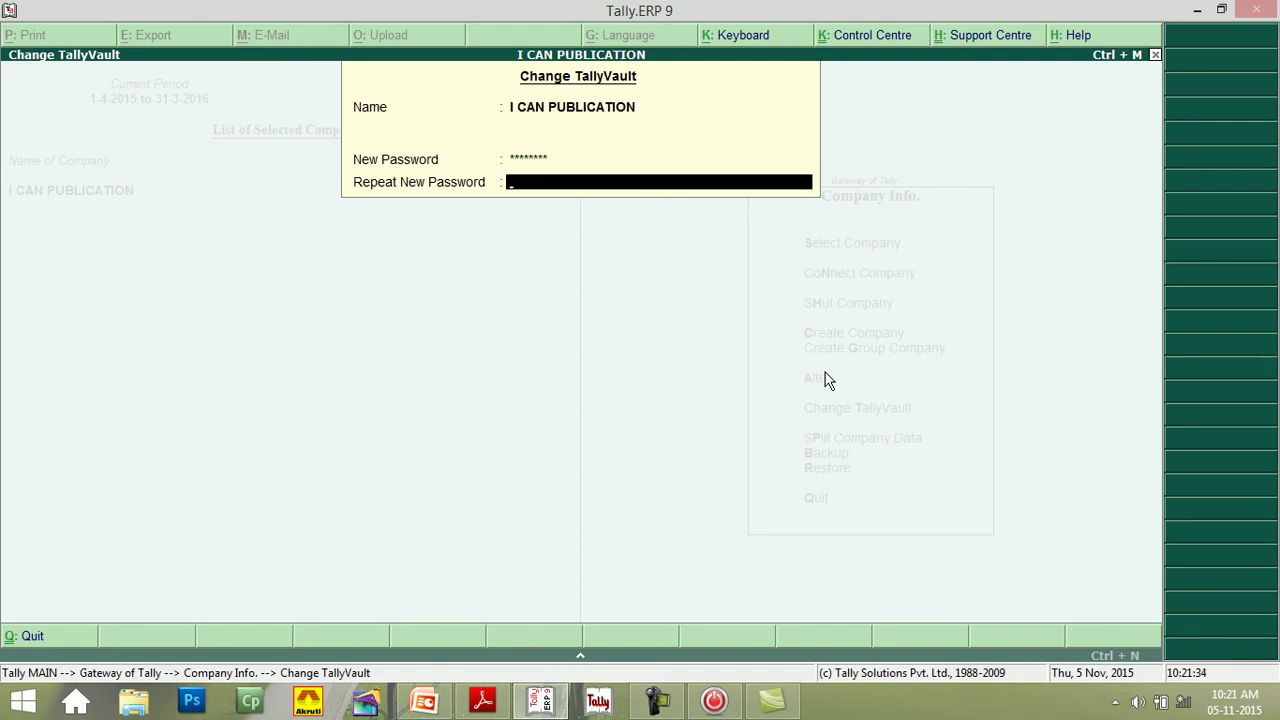
{"action": "type", "text": "*******"}
{"action": "key", "text": "Return"}
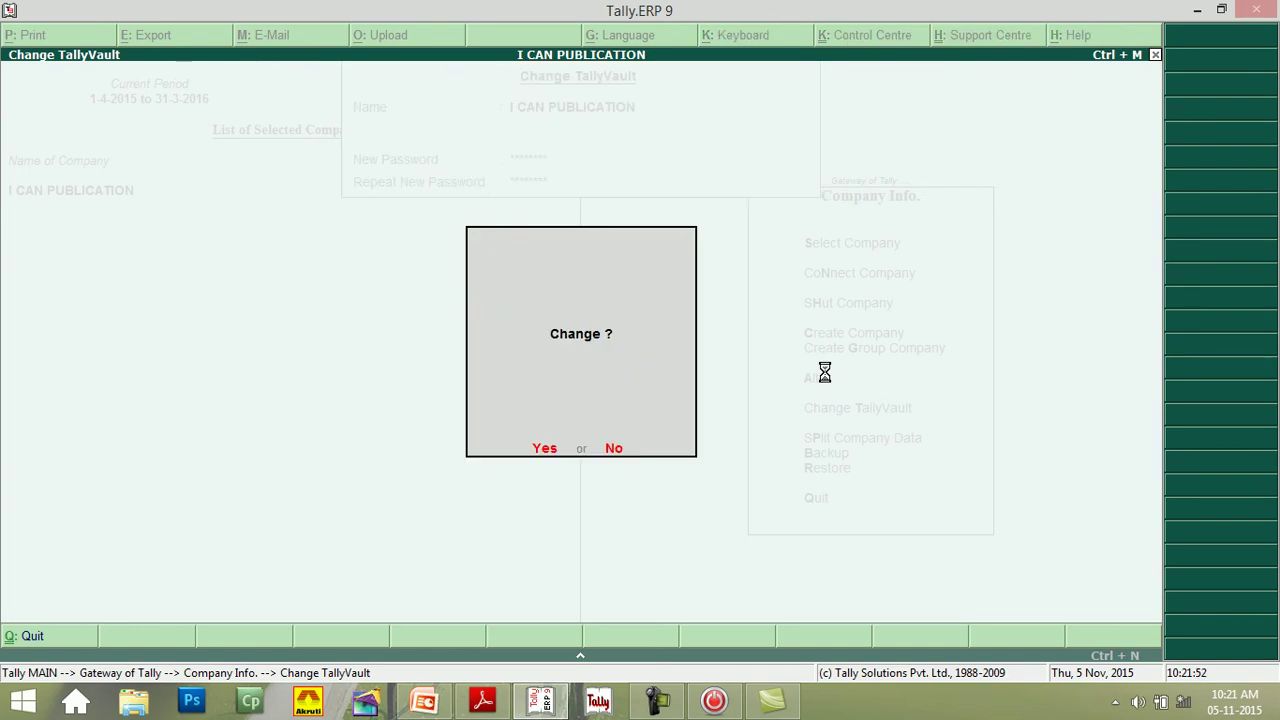
- Confirm the TallyVault change and dismiss the new company 10009 notice
{"action": "key", "text": "Return"}
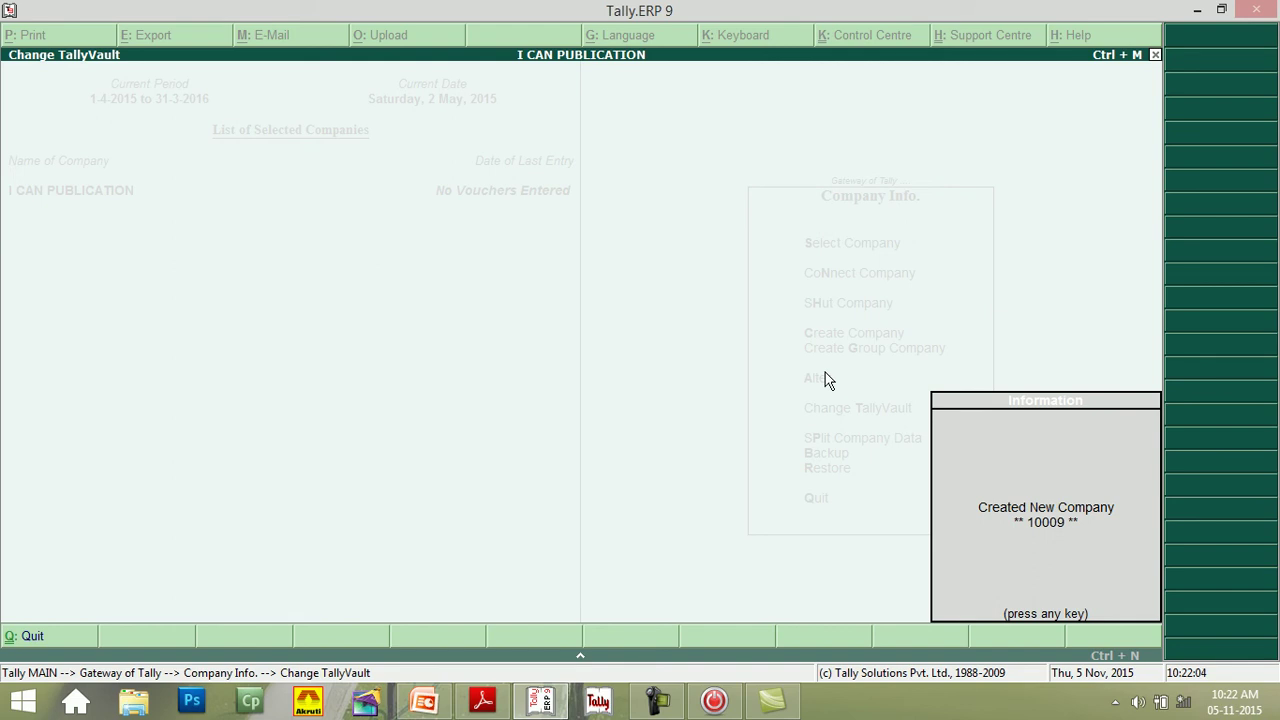
{"action": "key", "text": "Return"}
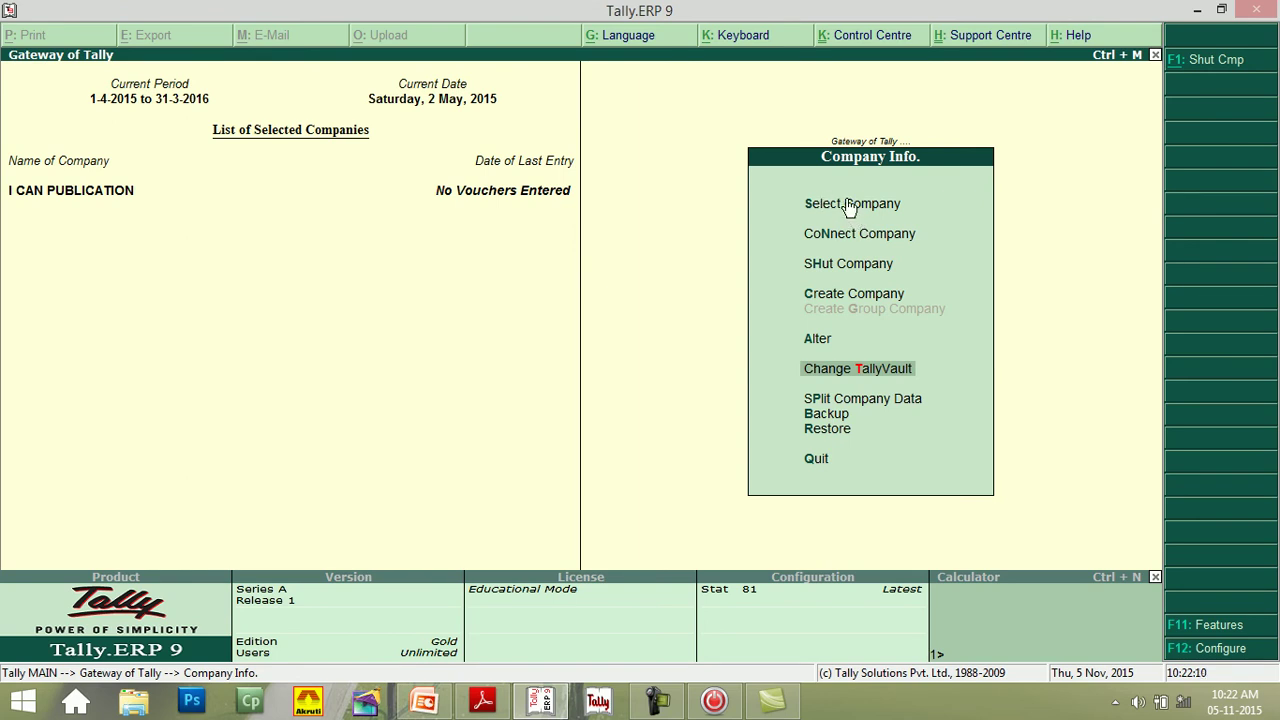
- Shut I CAN PUBLICATION, then reload I CAN PUBLICATION (10008) via Select Company
{"action": "left_click", "coordinate": [847, 277]}
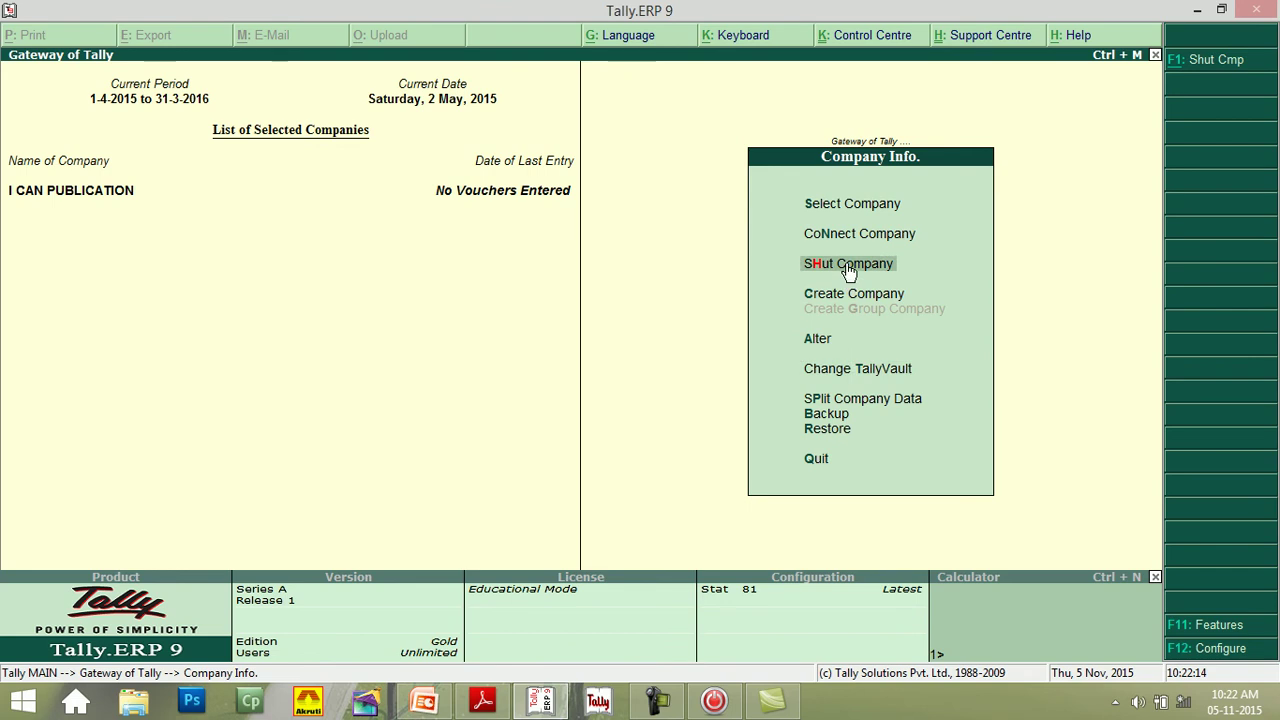
{"action": "left_click", "coordinate": [846, 267]}
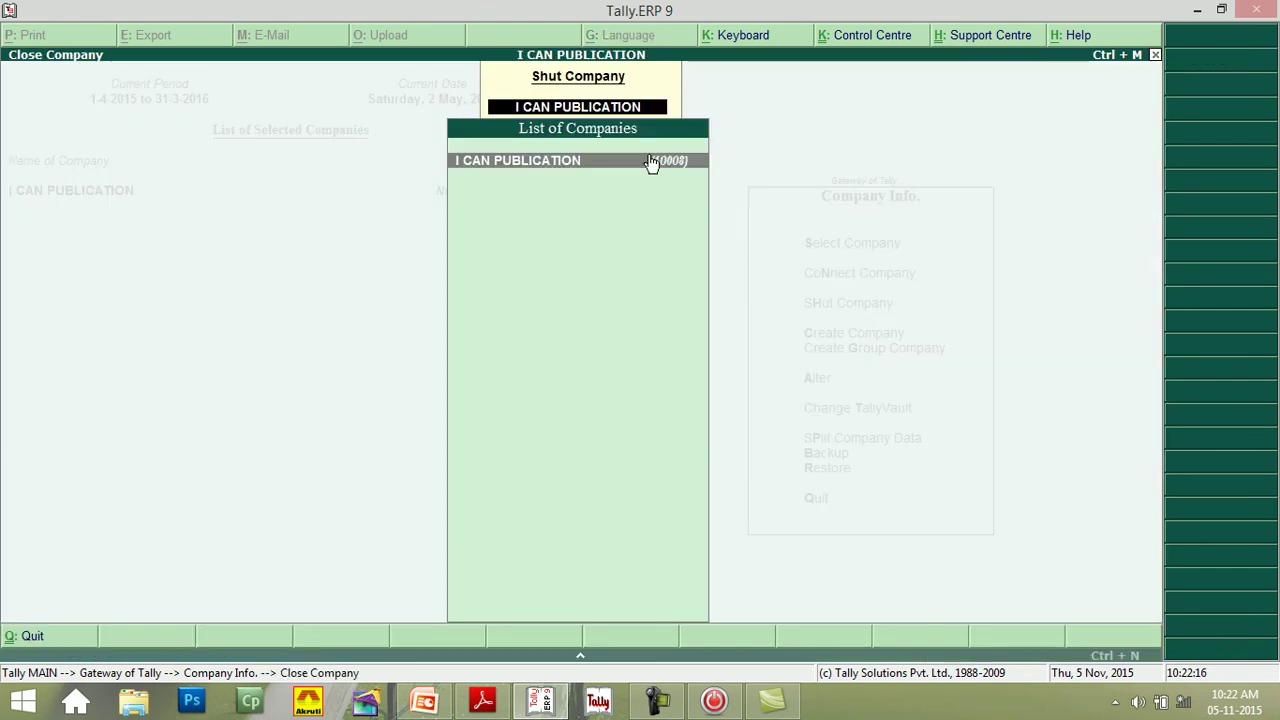
{"action": "left_click", "coordinate": [511, 172]}
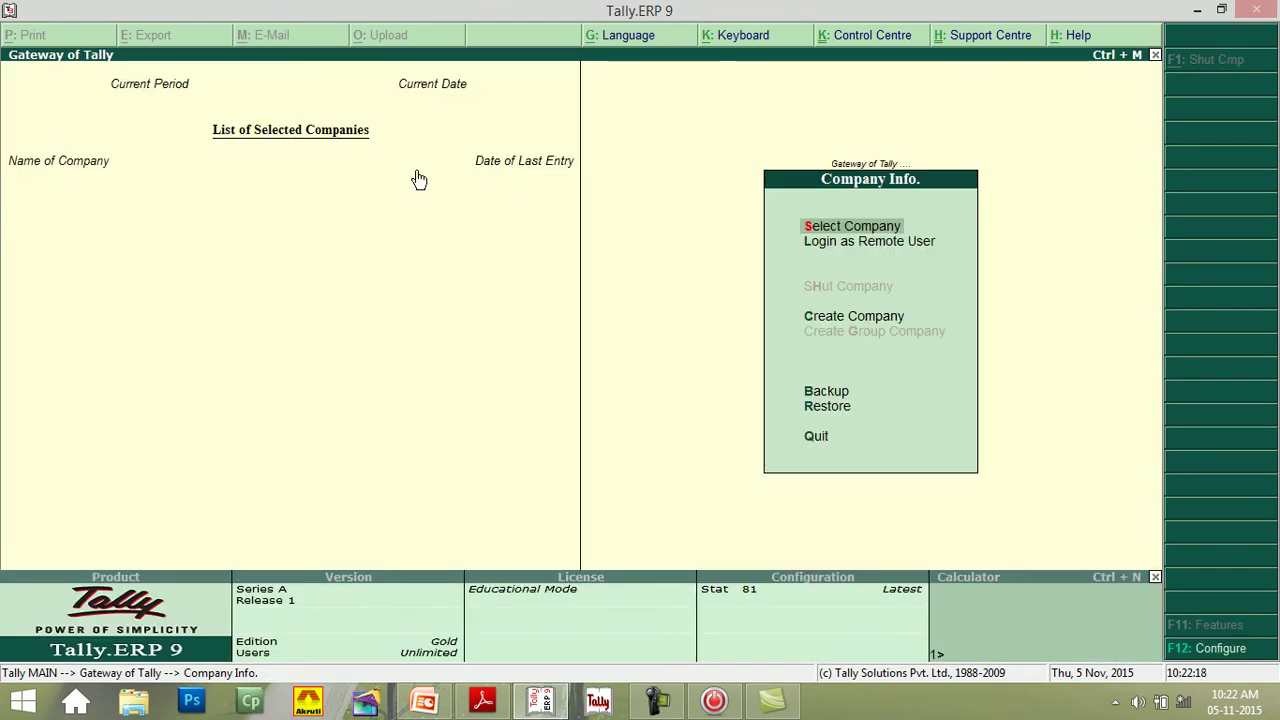
{"action": "left_click", "coordinate": [830, 232]}
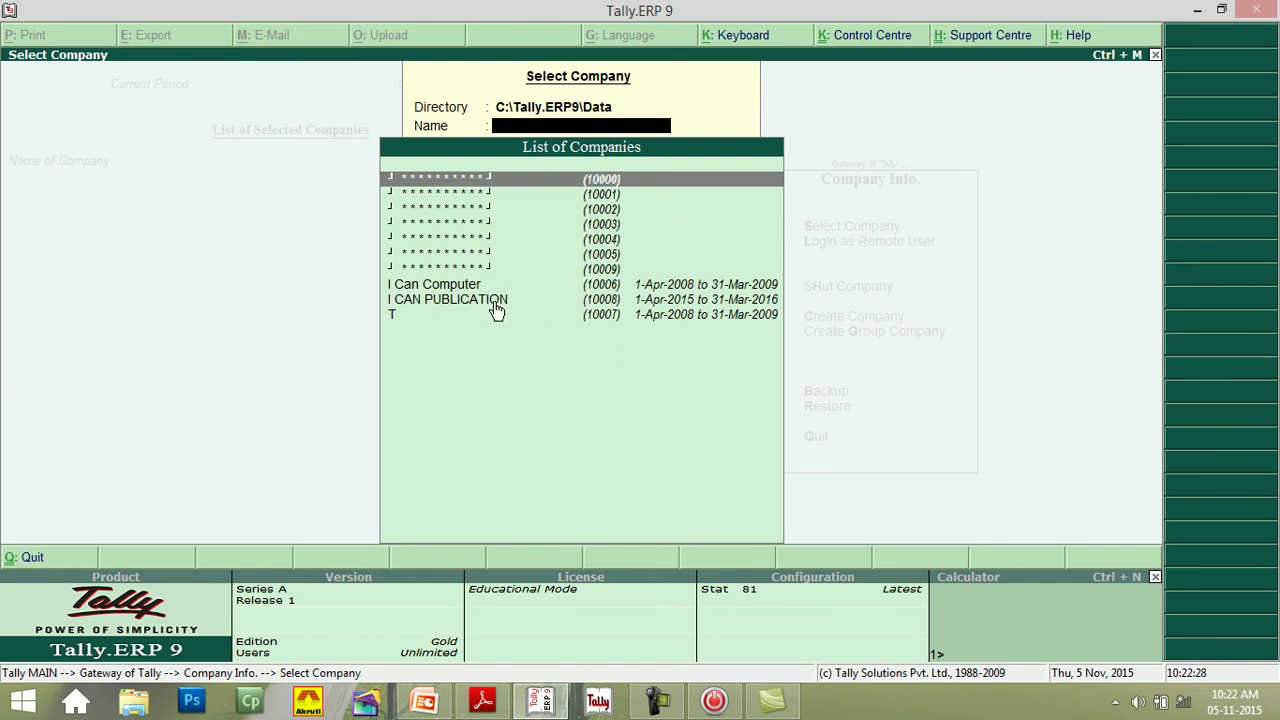
{"action": "left_click", "coordinate": [493, 308]}
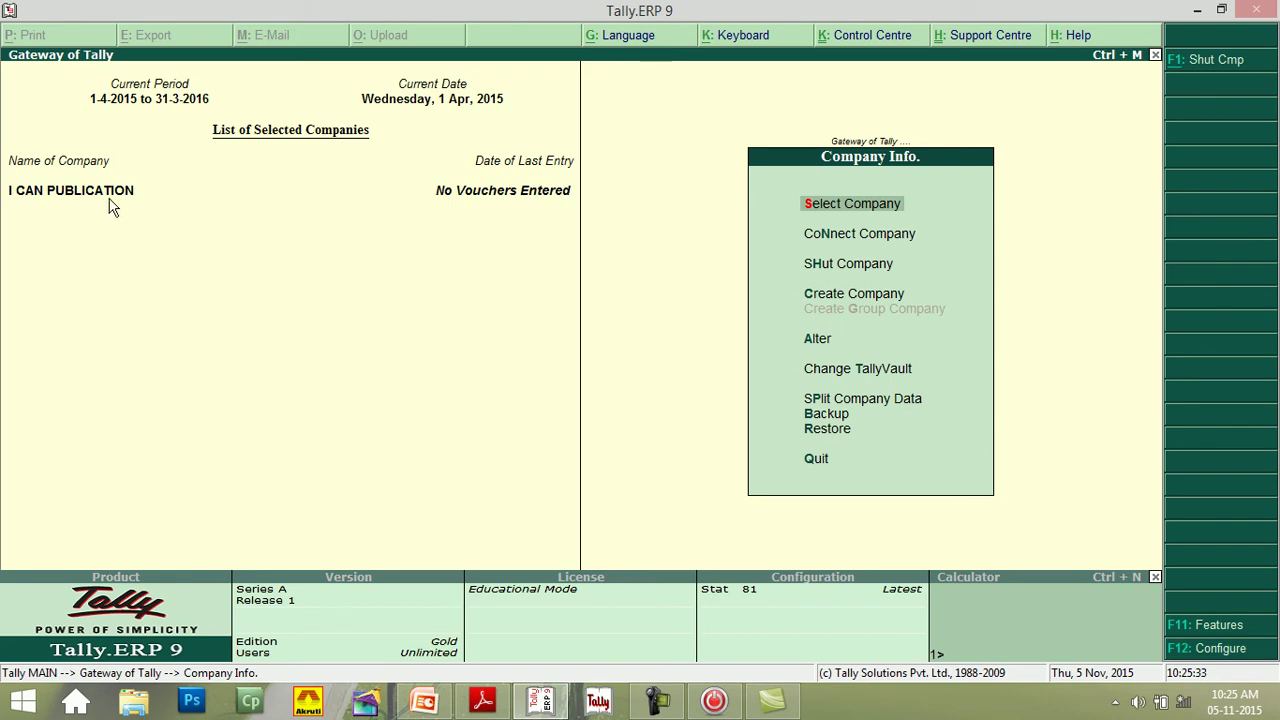
- Open the encrypted company 10009 from Select Company by entering its TallyVault password
{"action": "left_click", "coordinate": [827, 208]}
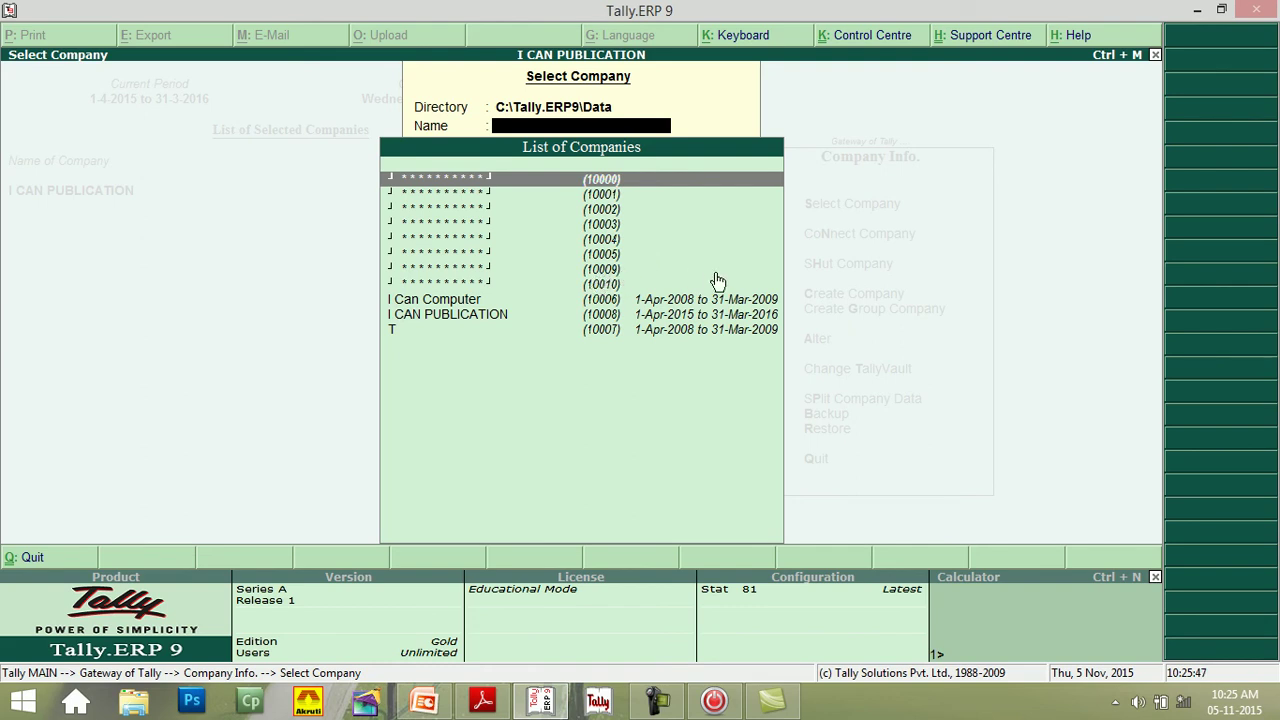
{"action": "key", "text": "Down"}
{"action": "key", "text": "Down"}
{"action": "key", "text": "Down"}
{"action": "key", "text": "Down"}
{"action": "key", "text": "Down"}
{"action": "key", "text": "Down"}
{"action": "key", "text": "Return"}
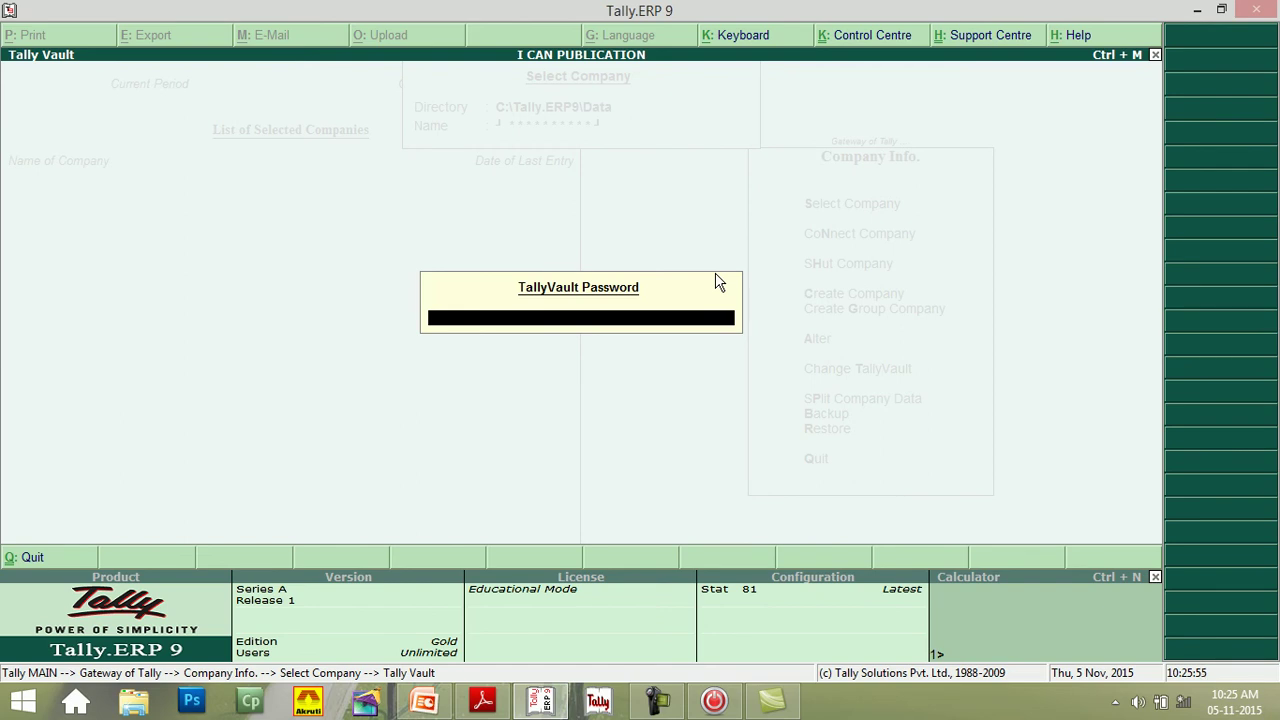
{"action": "type", "text": "******"}
{"action": "key", "text": "Return"}
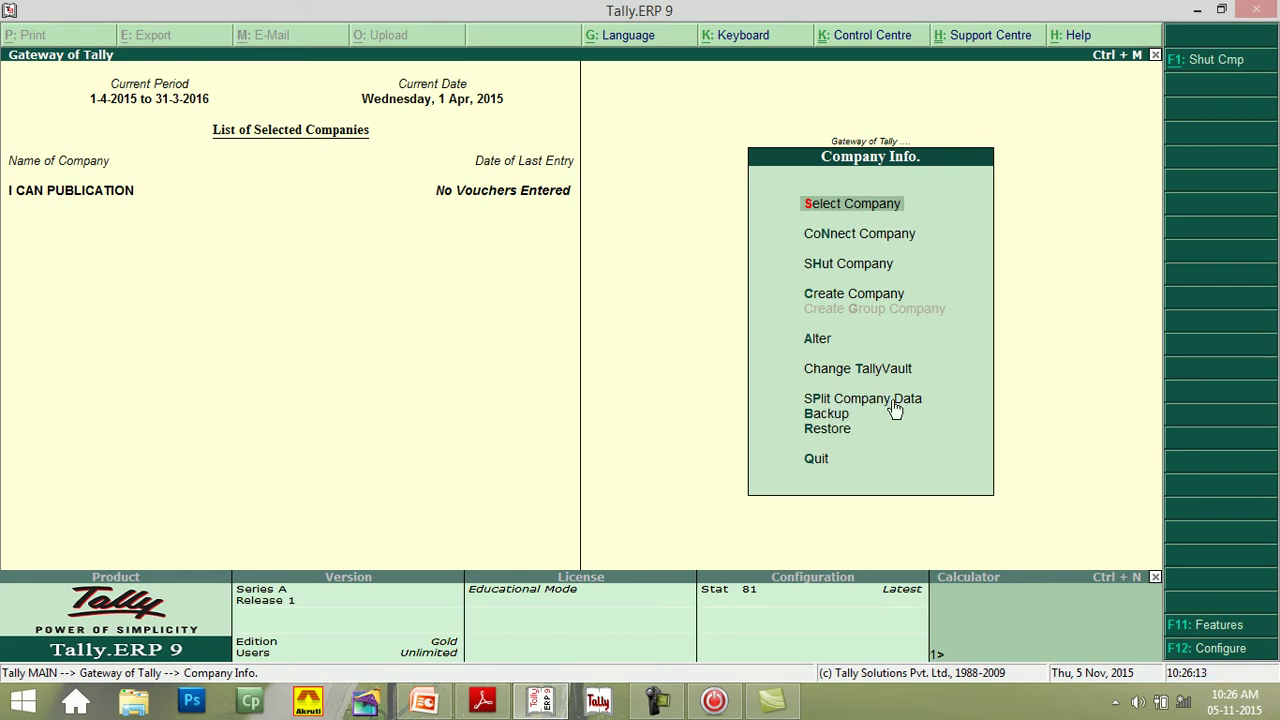
- Open Split Company Data for I CAN PUBLICATION, proposing a split from 1-Sep-2015
{"action": "left_click", "coordinate": [893, 404]}
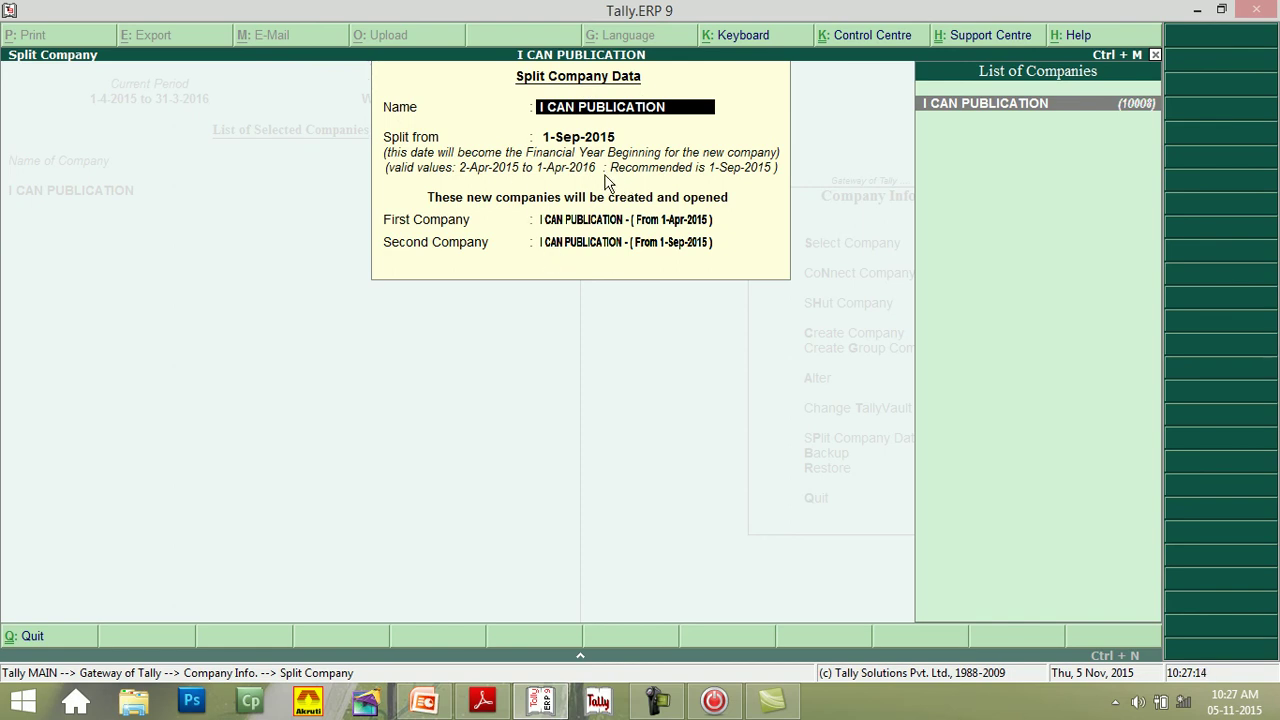
- Quit the Split Company Data form without splitting, confirming Yes to Quit
{"action": "key", "text": "BackSpace"}
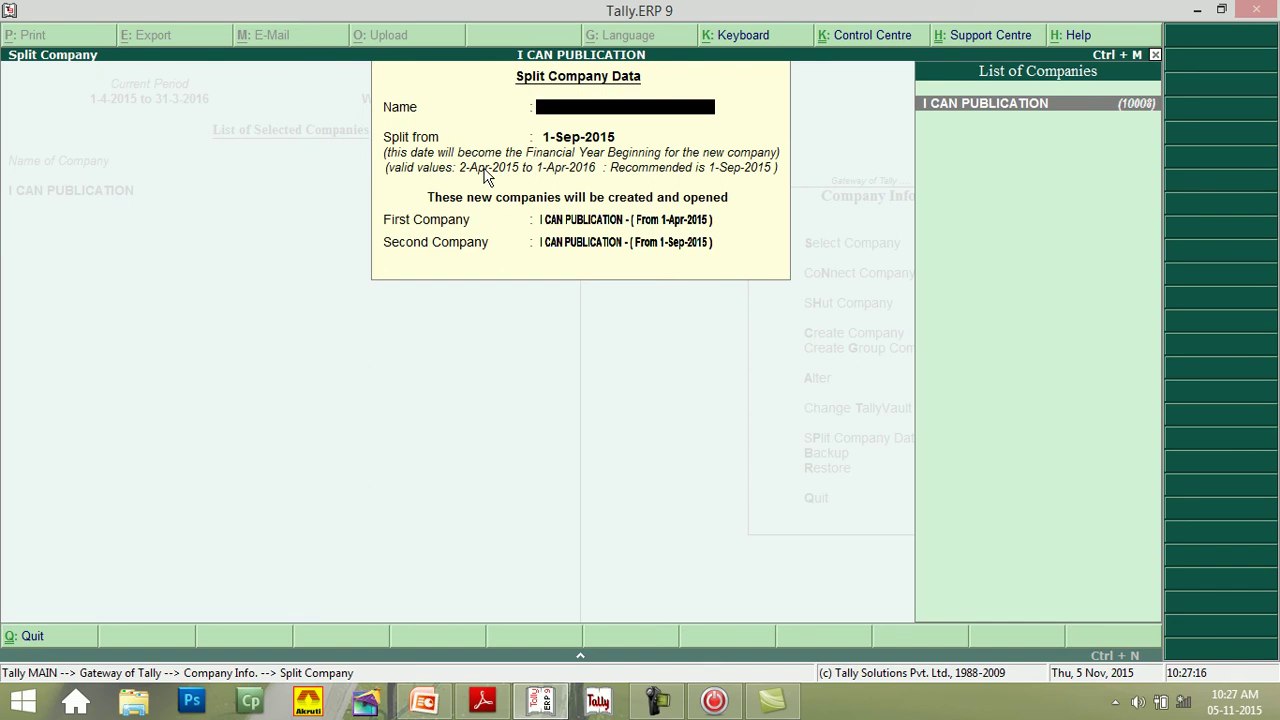
{"action": "key", "text": "Escape"}
{"action": "key", "text": "y"}
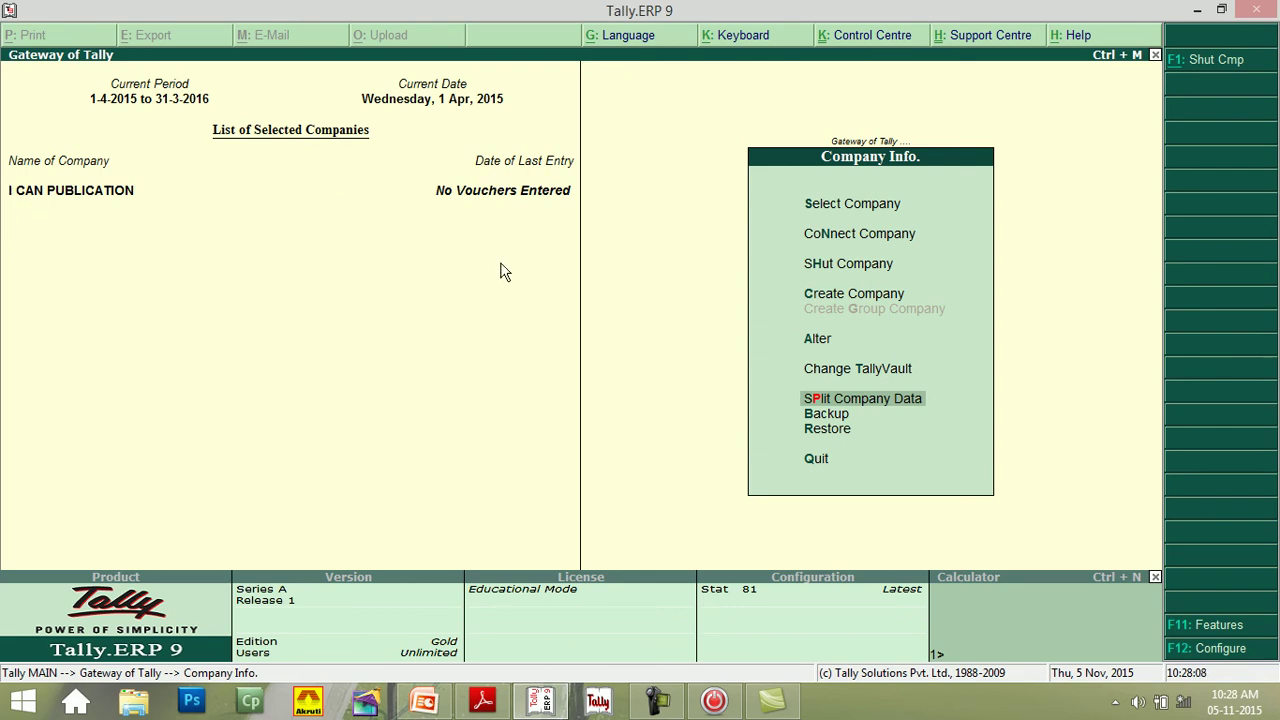
{"action": "left_click", "coordinate": [823, 417]}
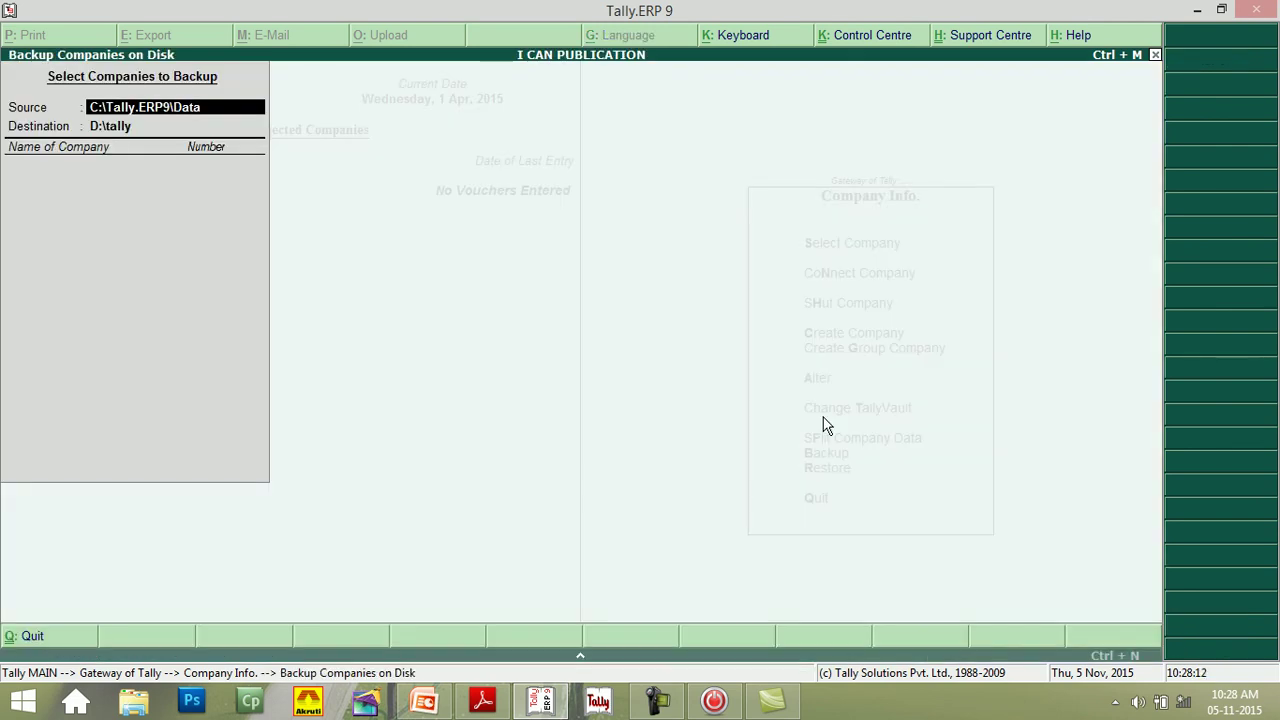
{"action": "left_click", "coordinate": [1156, 56]}
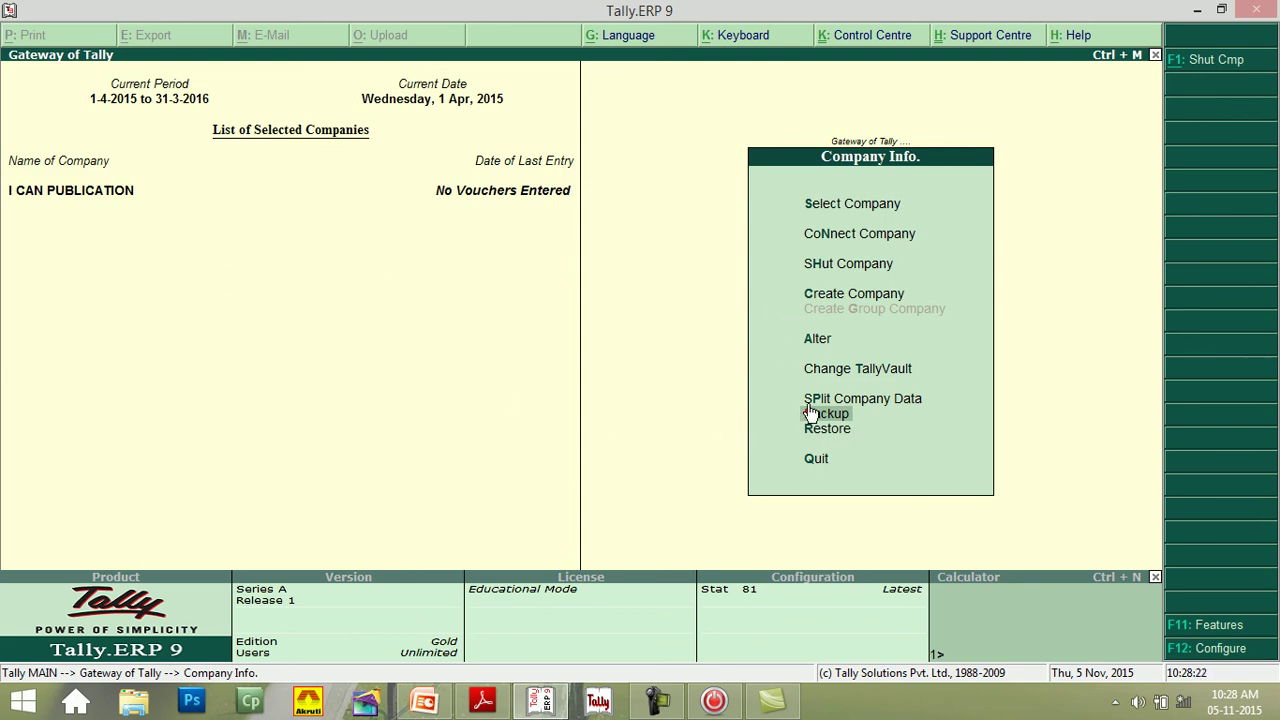
{"action": "key", "text": "Return"}
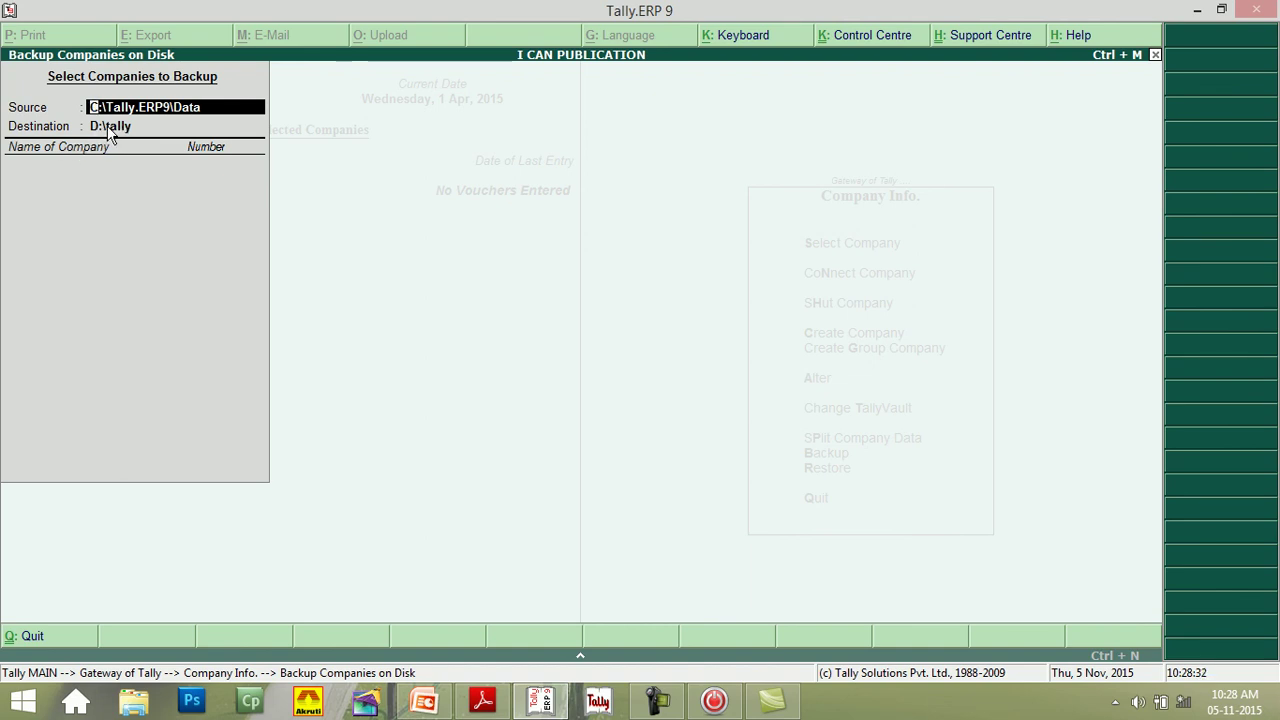
{"action": "key", "text": "Return"}
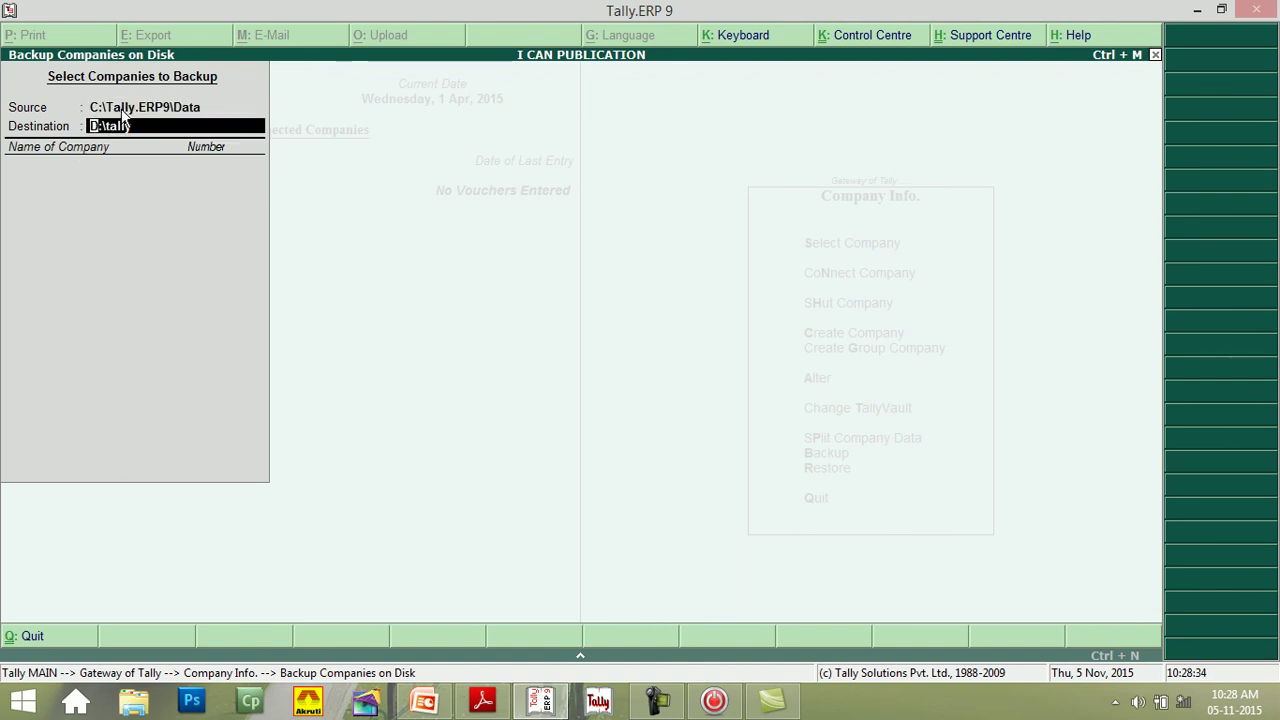
{"action": "left_click", "coordinate": [125, 116]}
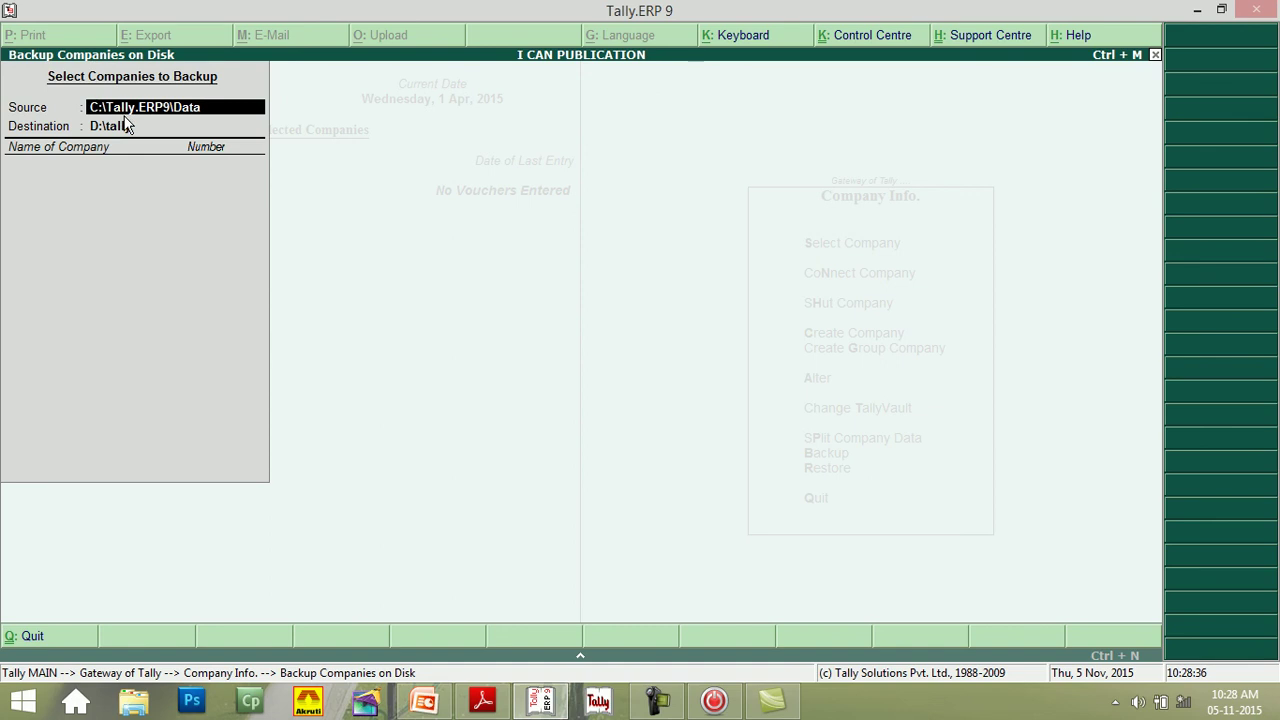
{"action": "left_click", "coordinate": [125, 121]}
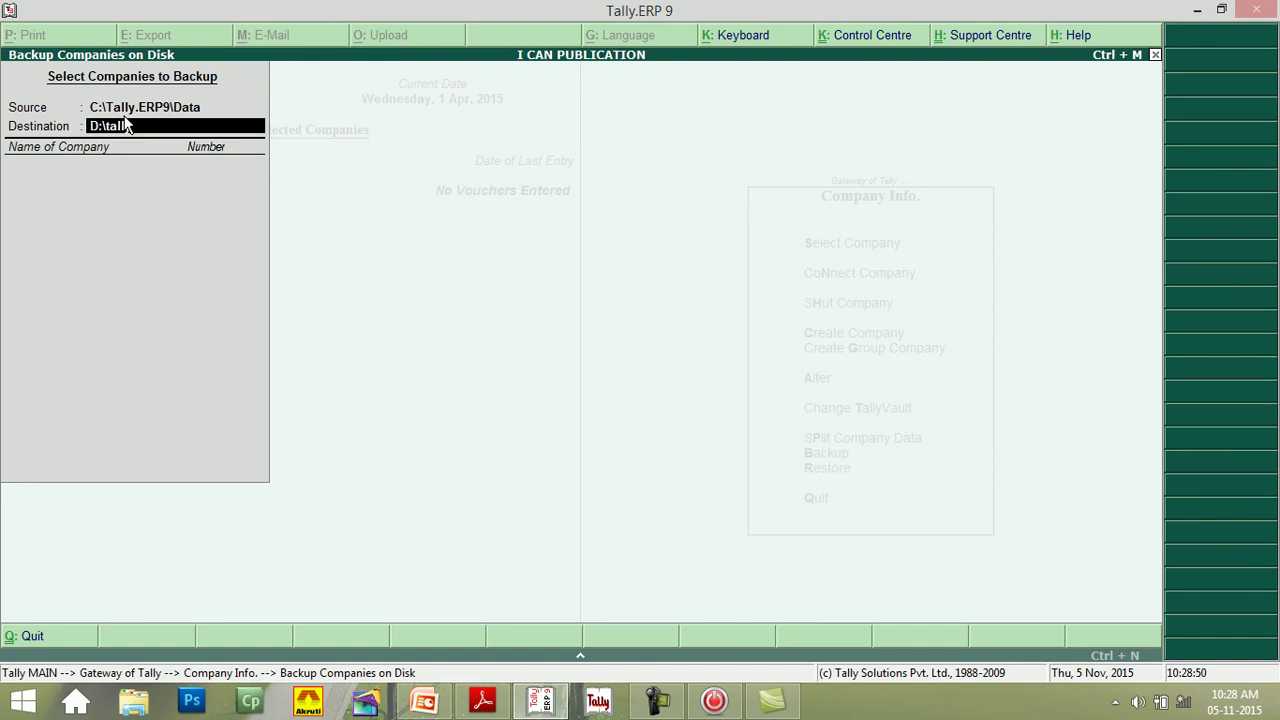
- Back up I CAN PUBLICATION (10008) to D:\tally and minimise Tally to the desktop
{"action": "key", "text": "Return"}
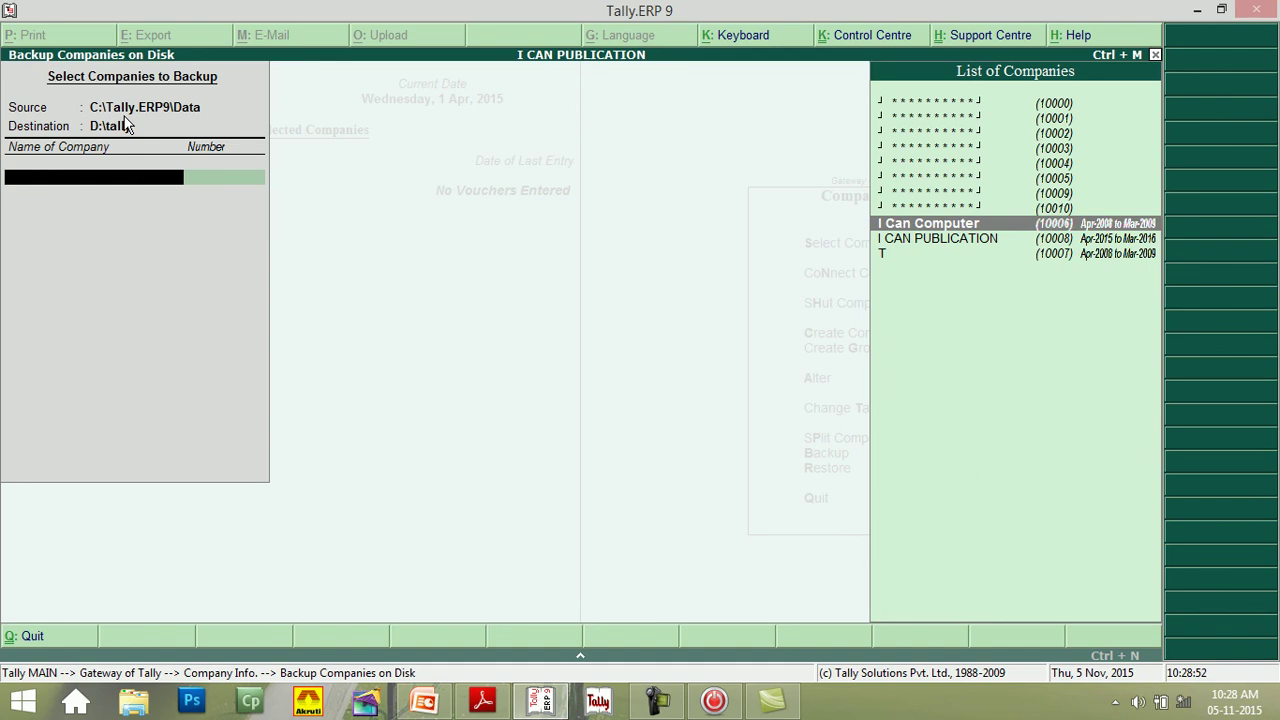
{"action": "key", "text": "Down"}
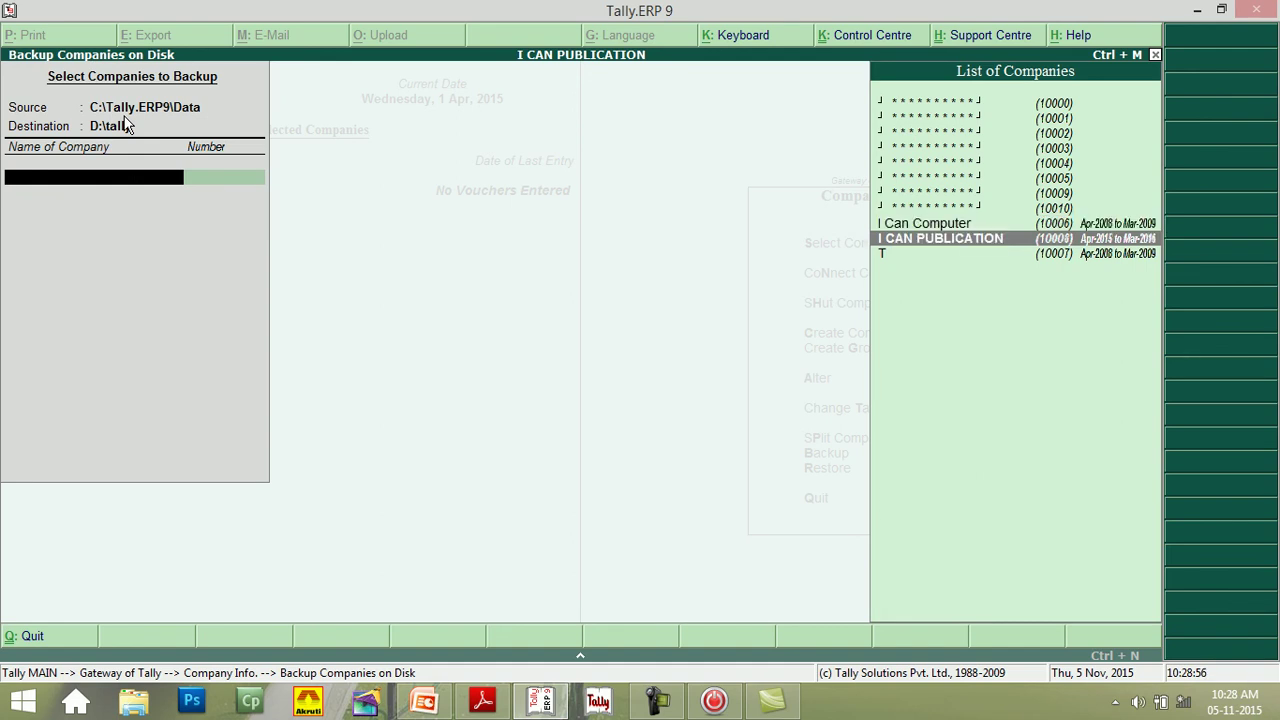
{"action": "key", "text": "Return"}
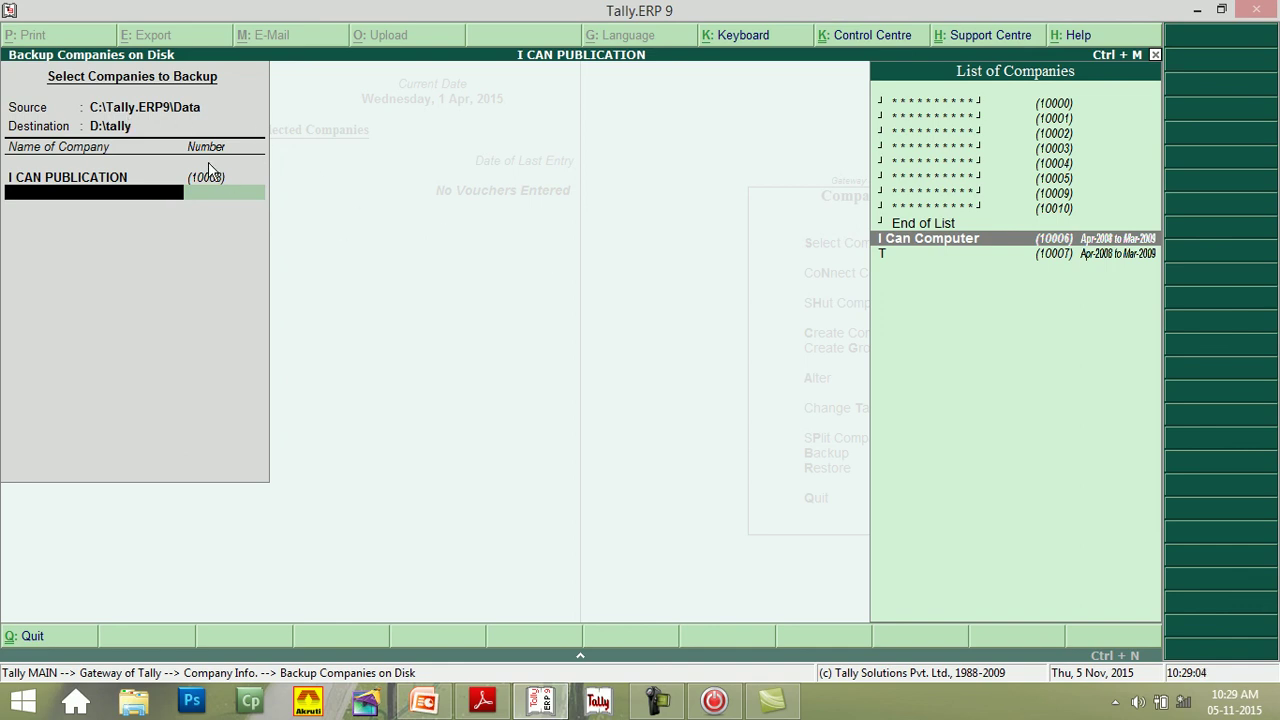
{"action": "key", "text": "Down"}
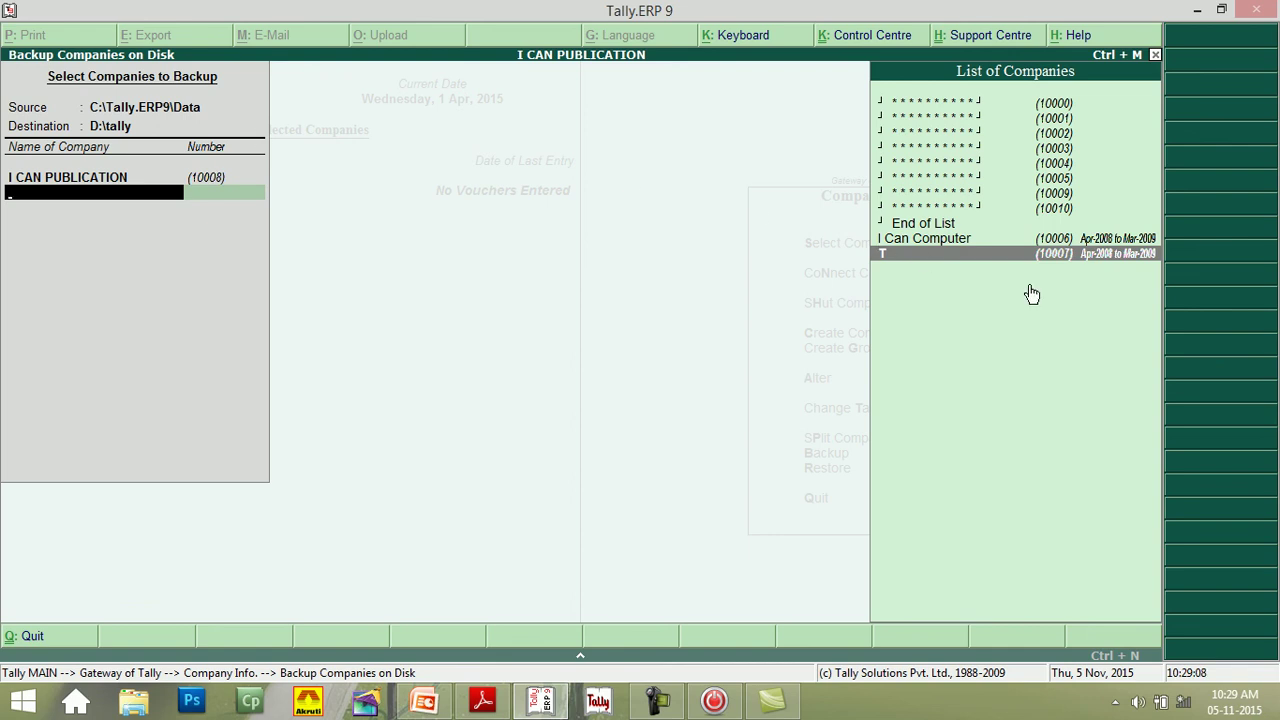
{"action": "key", "text": "Up"}
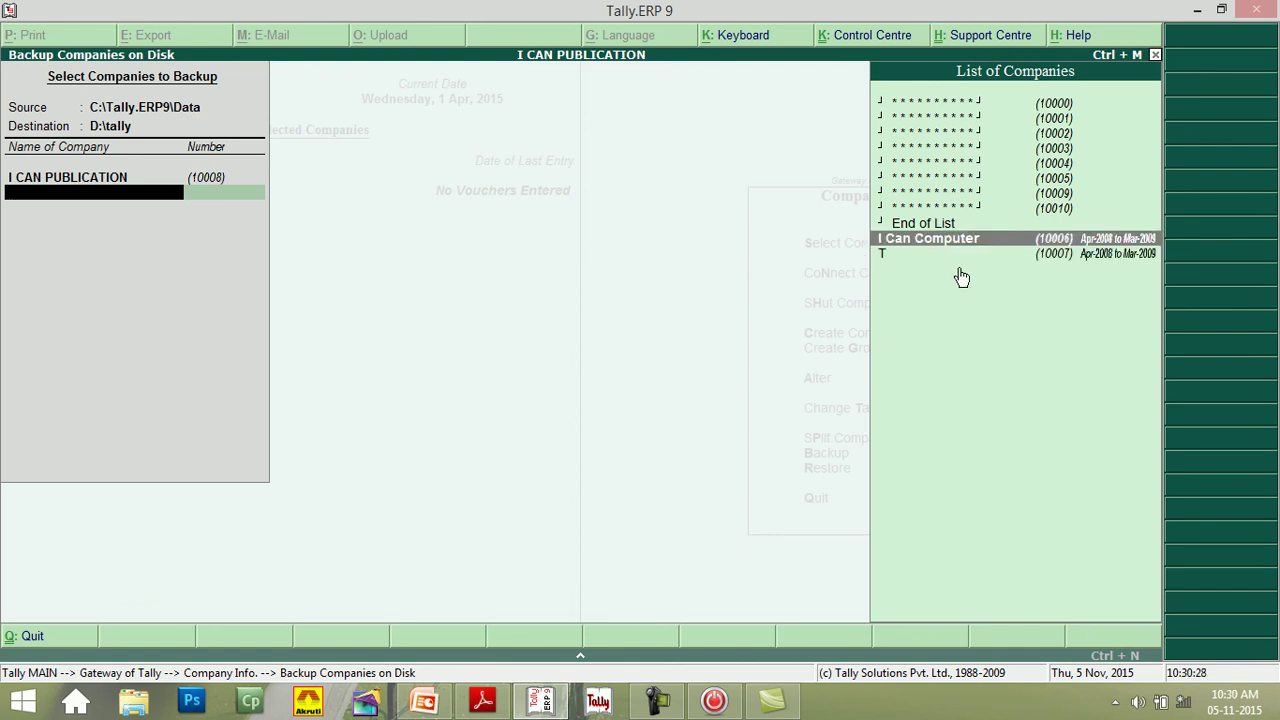
{"action": "double_click", "coordinate": [912, 224]}
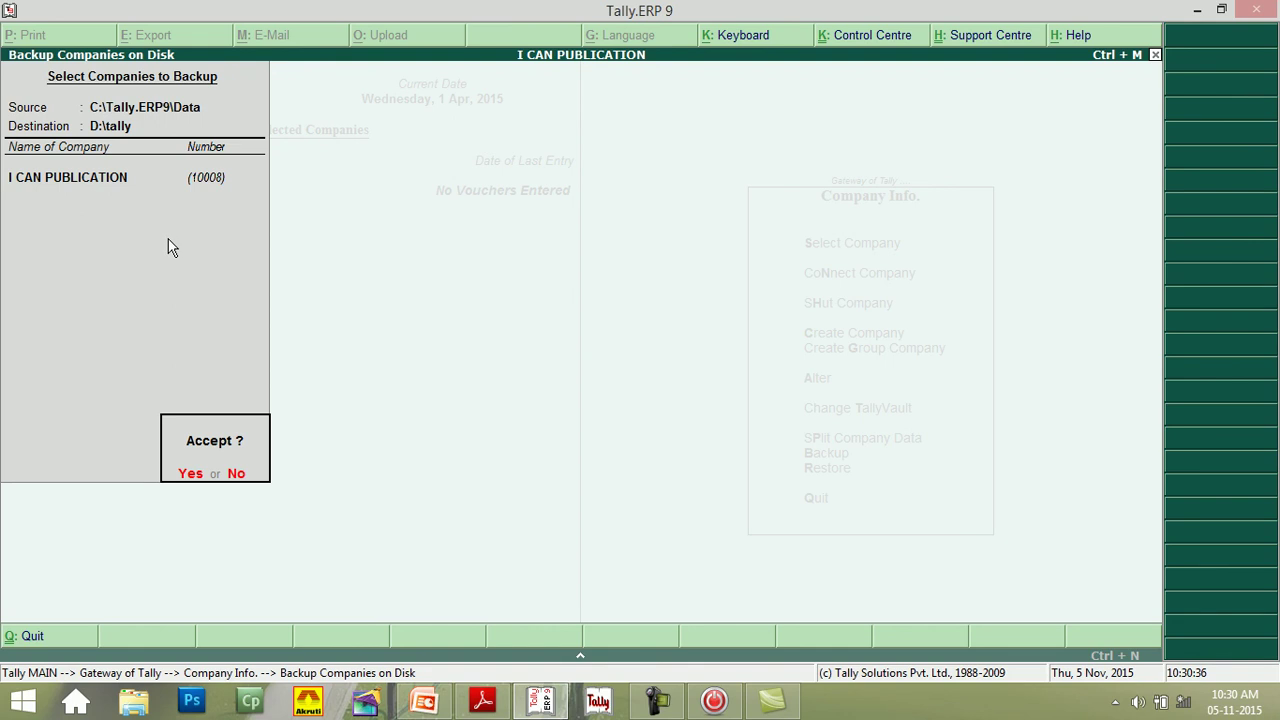
{"action": "key", "text": "Return"}
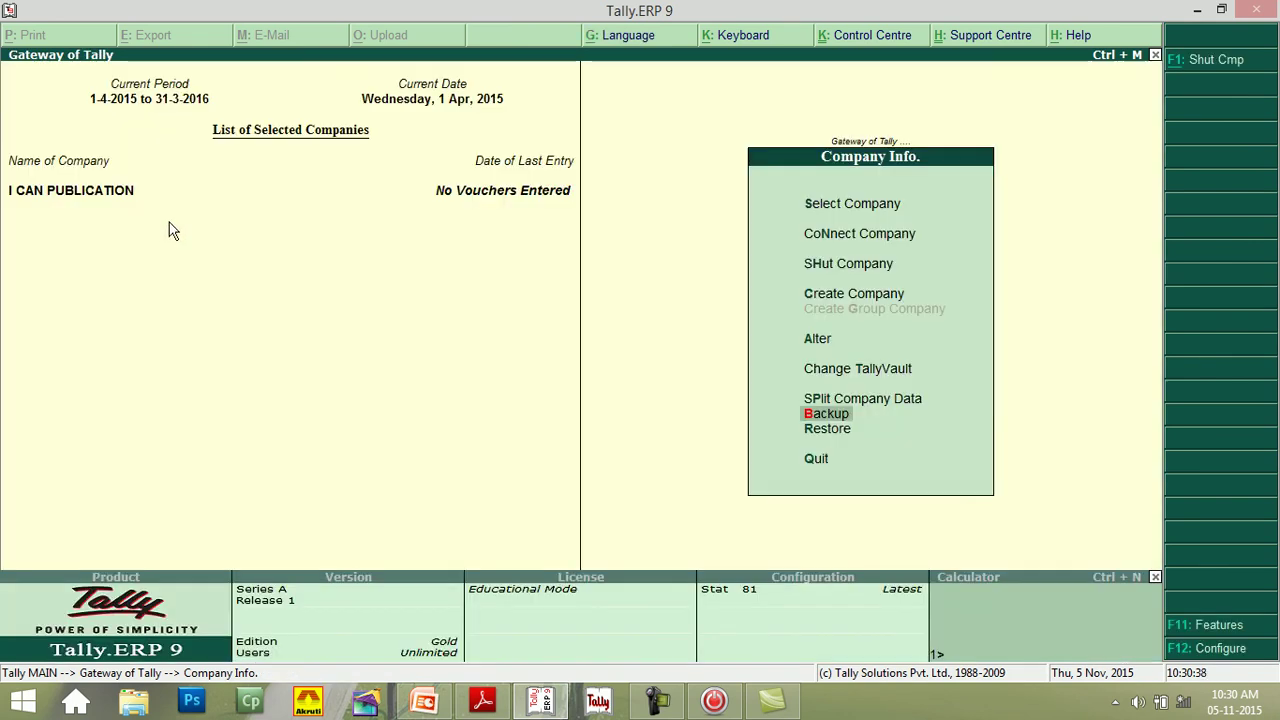
{"action": "left_click", "coordinate": [1199, 10]}
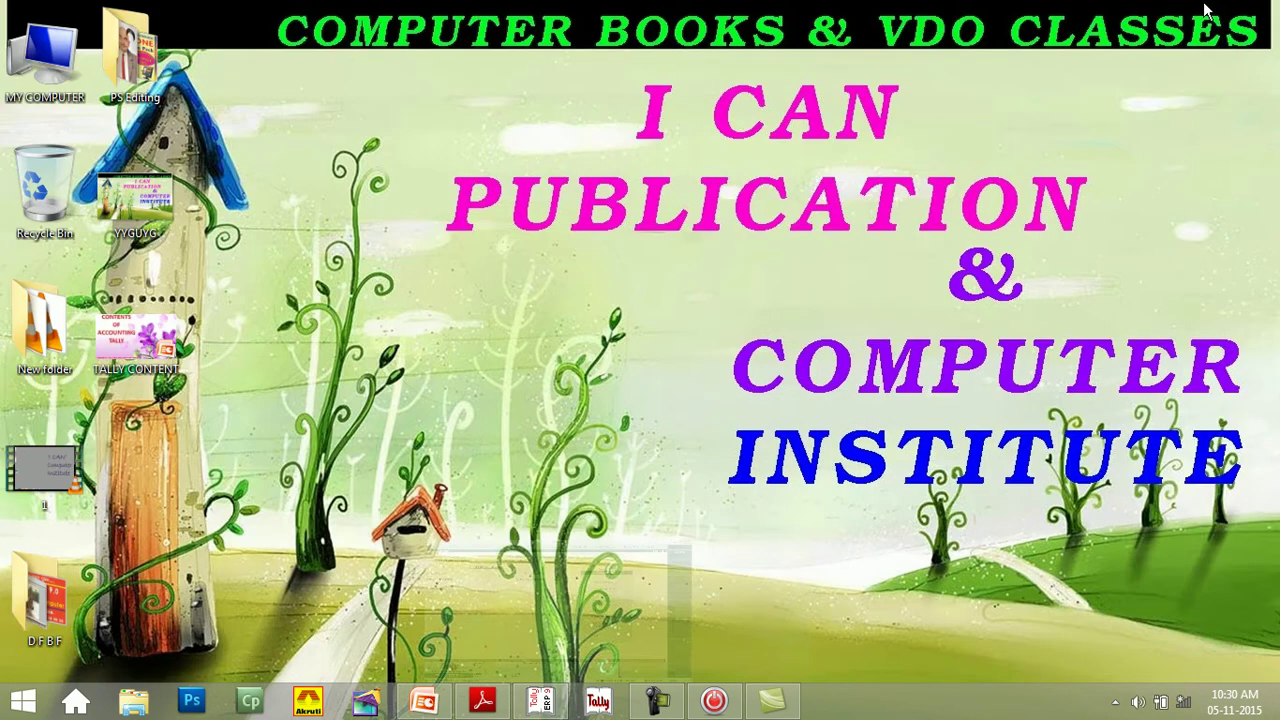
{"action": "left_click", "coordinate": [33, 93]}
- Confirm the backup file TBK900.001 (802 KB) is in D:\TALLY, then return to My Computer
{"action": "double_click", "coordinate": [33, 93]}
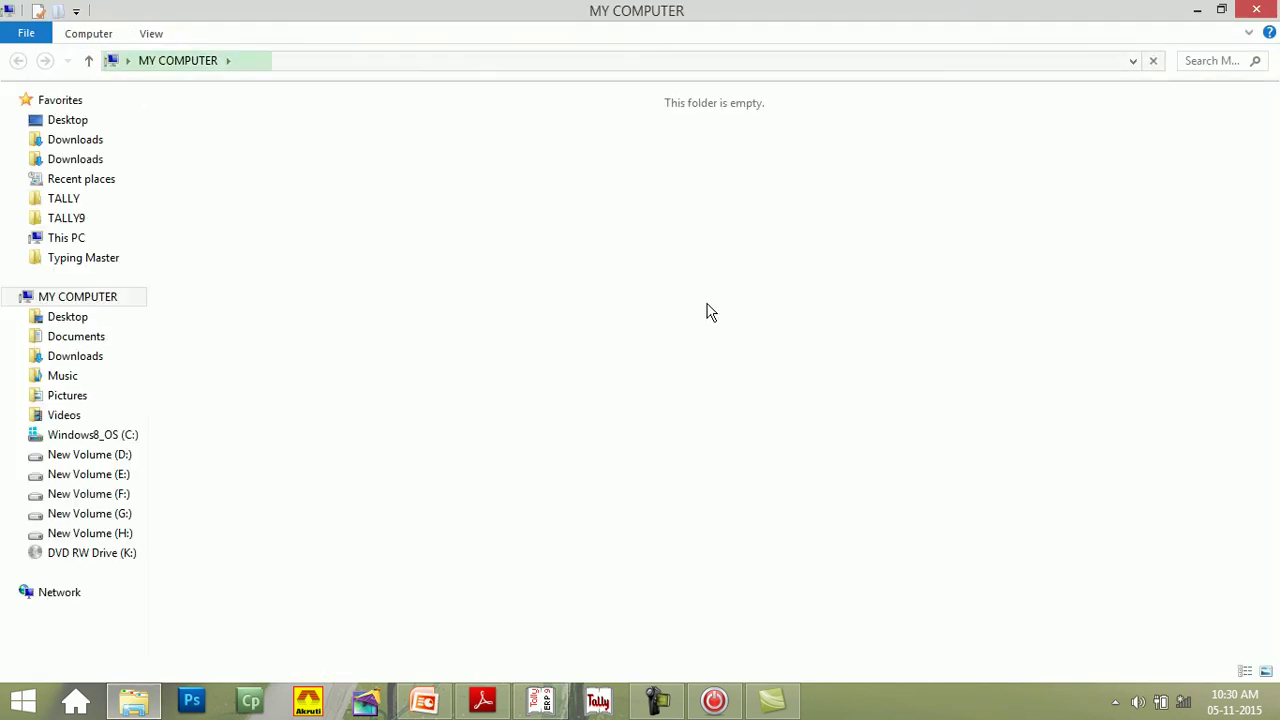
{"action": "left_click", "coordinate": [520, 278]}
{"action": "double_click", "coordinate": [520, 275]}
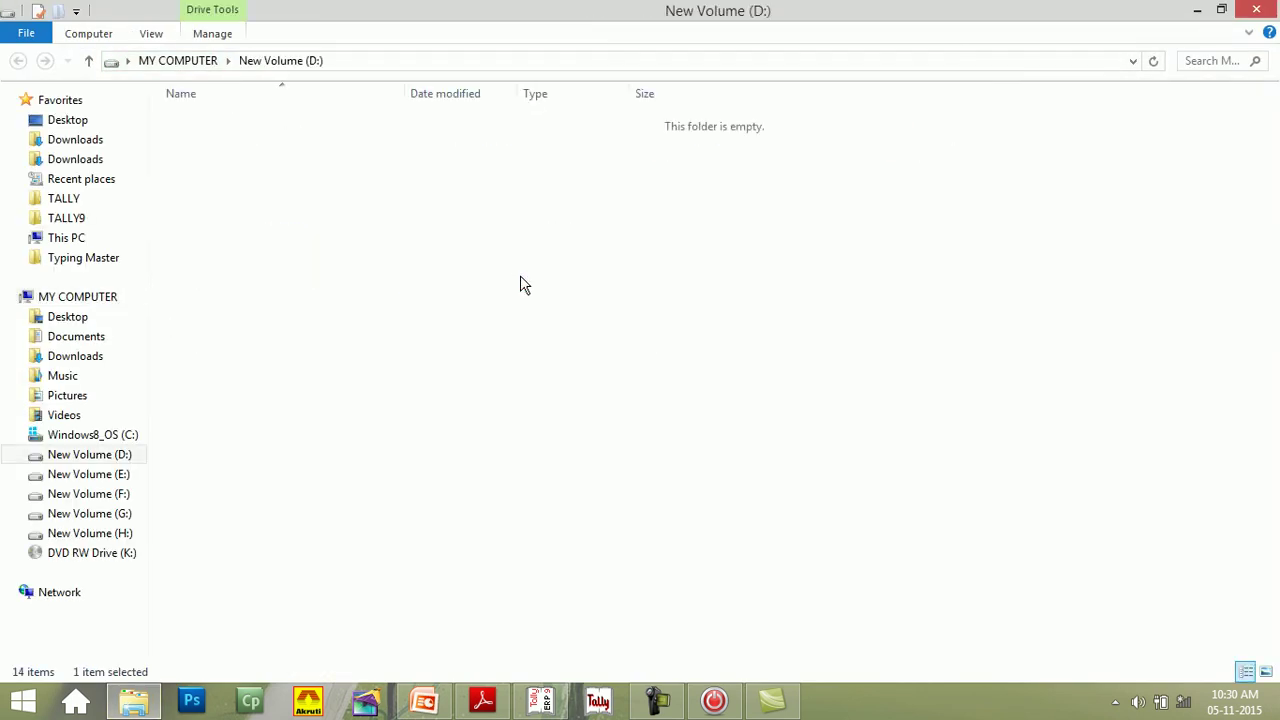
{"action": "left_click", "coordinate": [193, 242]}
{"action": "double_click", "coordinate": [192, 242]}
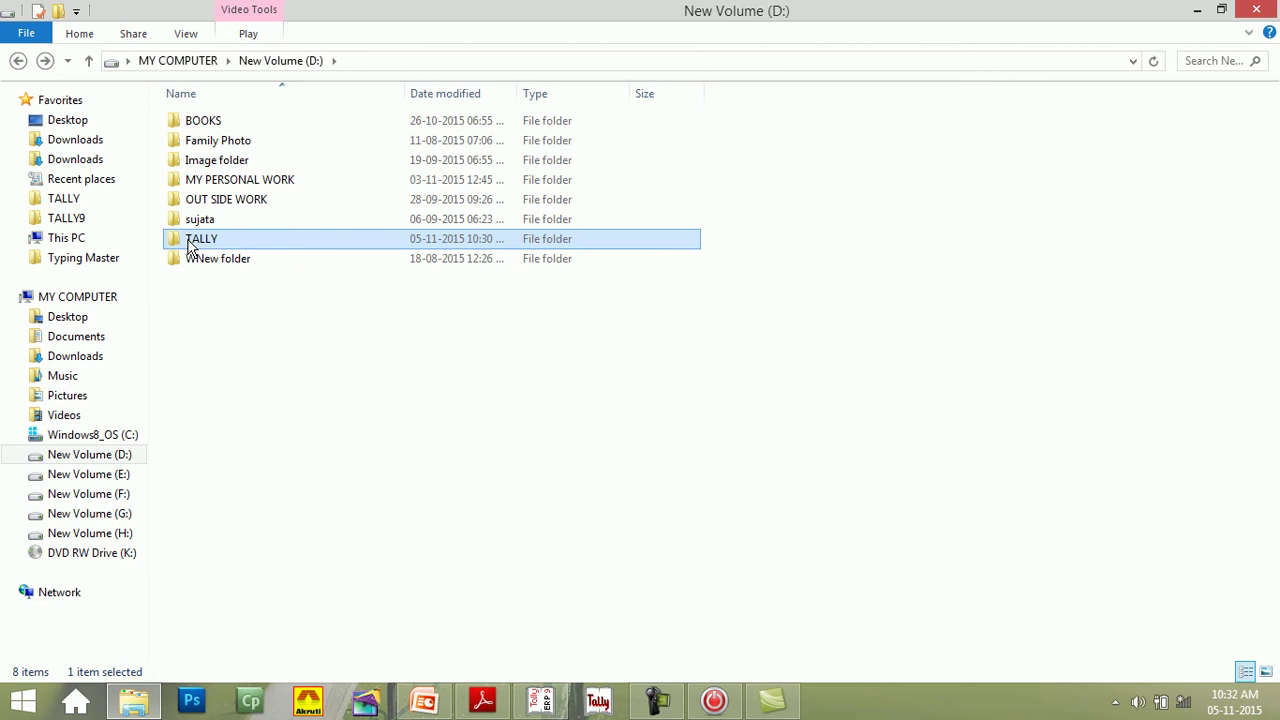
{"action": "double_click", "coordinate": [190, 243]}
{"action": "left_click", "coordinate": [183, 224]}
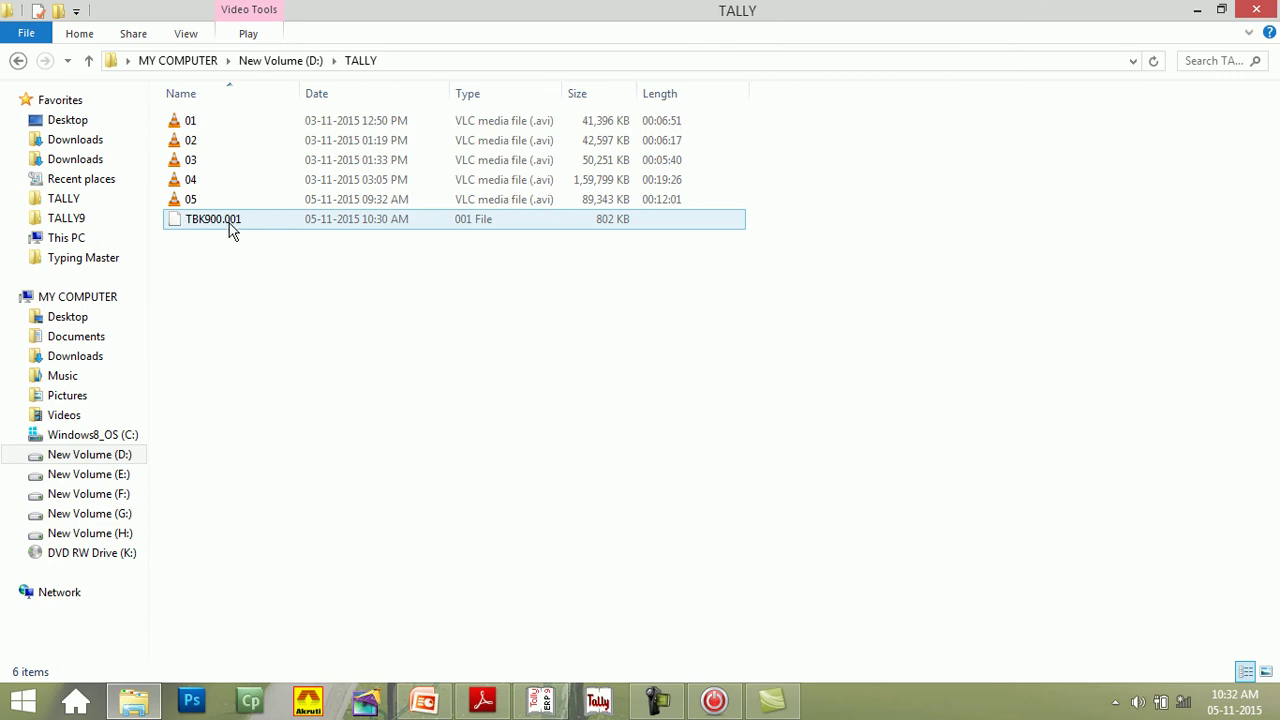
{"action": "left_click", "coordinate": [55, 112]}
{"action": "left_click", "coordinate": [18, 61]}
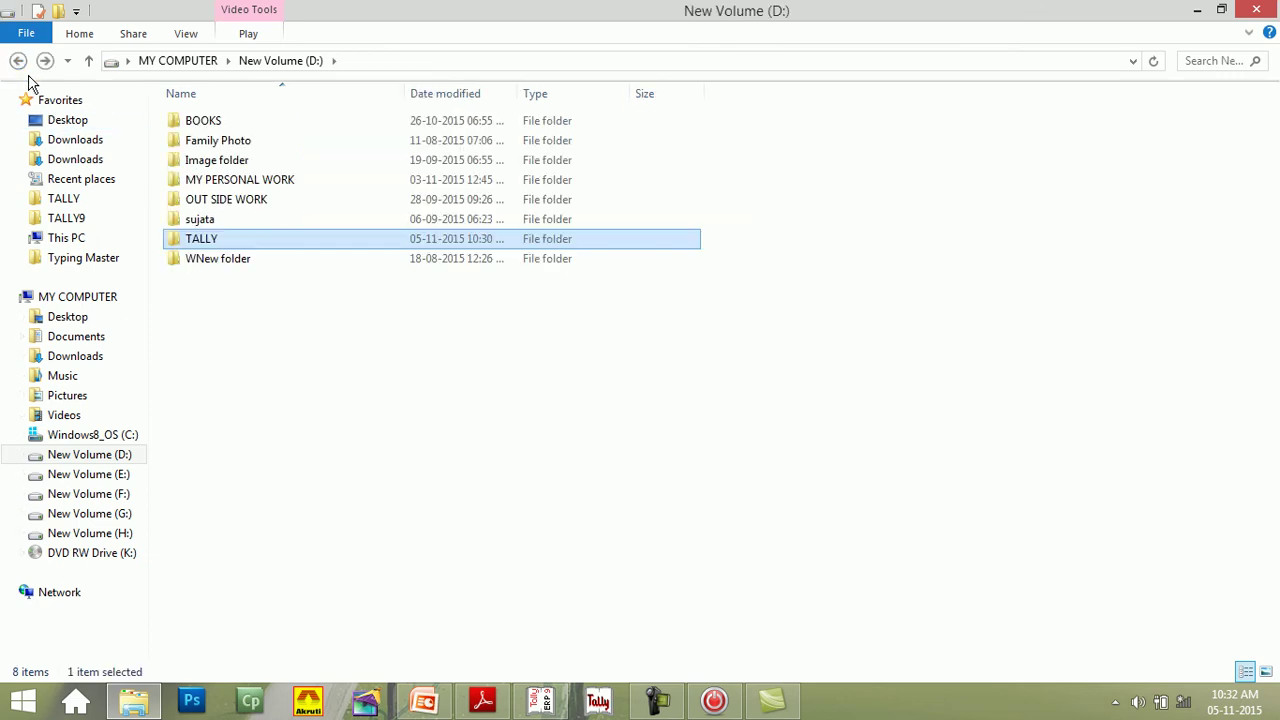
{"action": "left_click", "coordinate": [16, 61]}
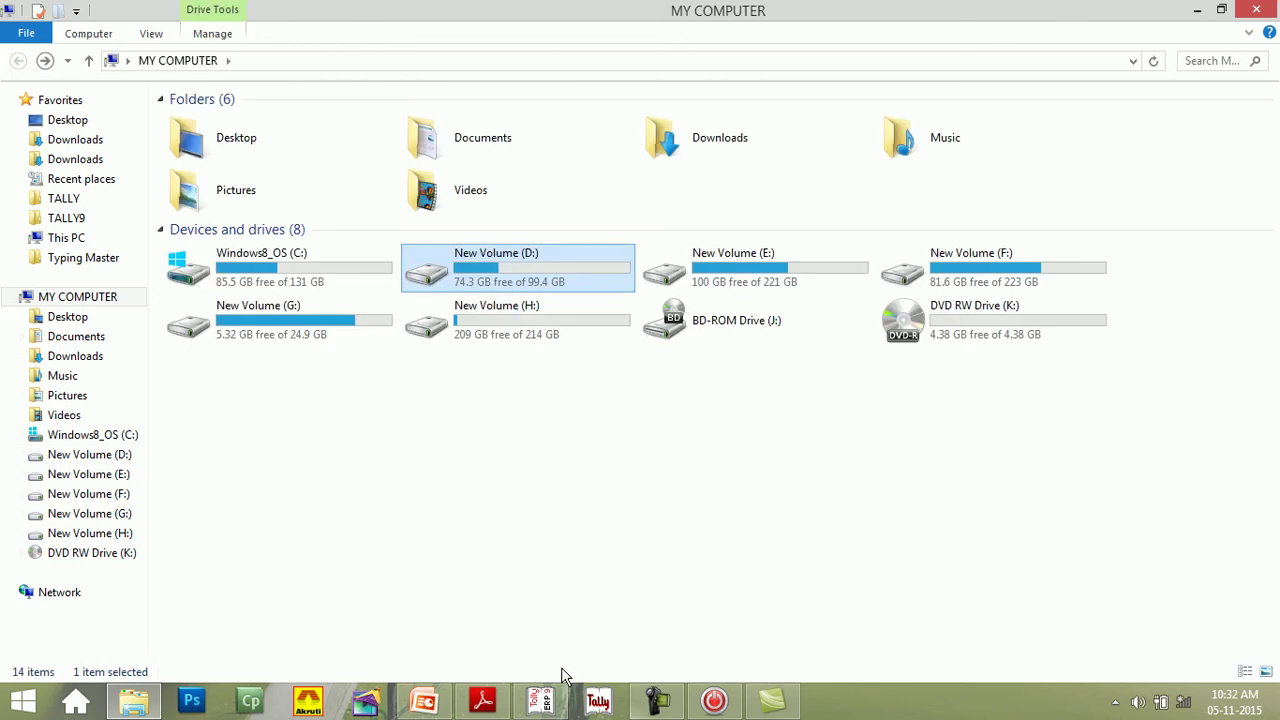
- Switch back to Tally and open I CAN PUBLICATION in Company Alteration
{"action": "left_click", "coordinate": [543, 702]}
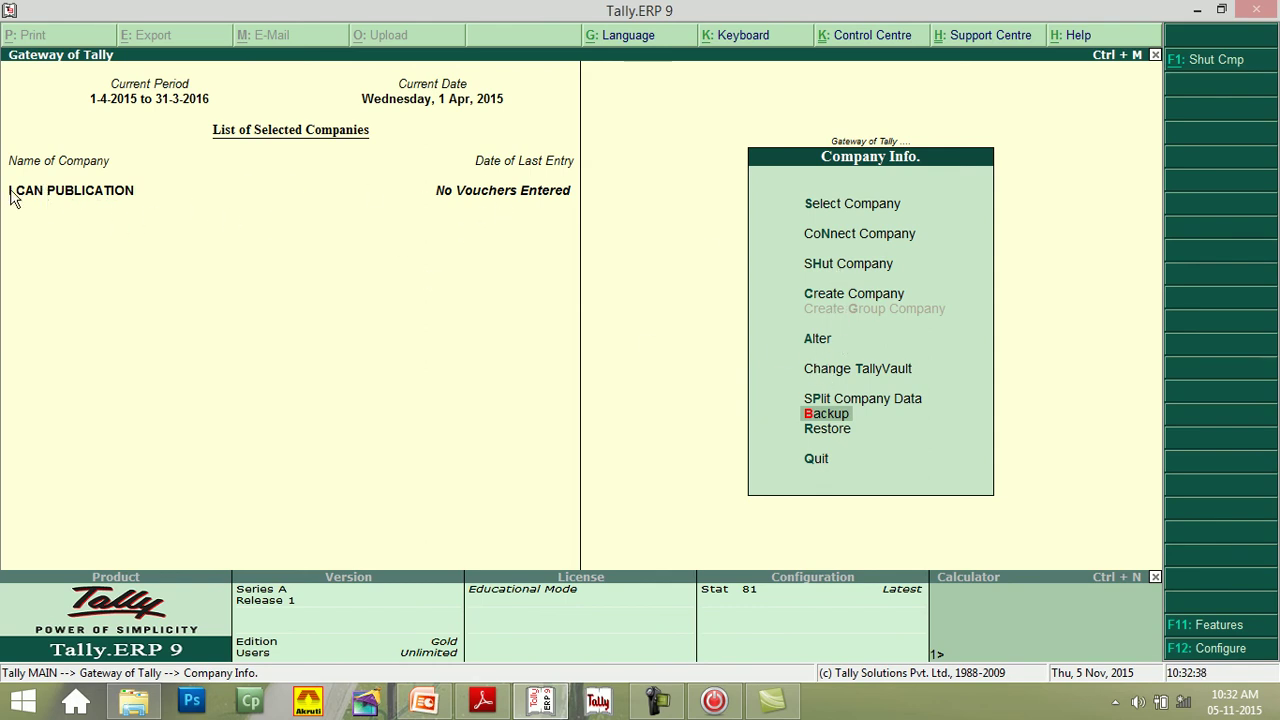
{"action": "left_click", "coordinate": [817, 340]}
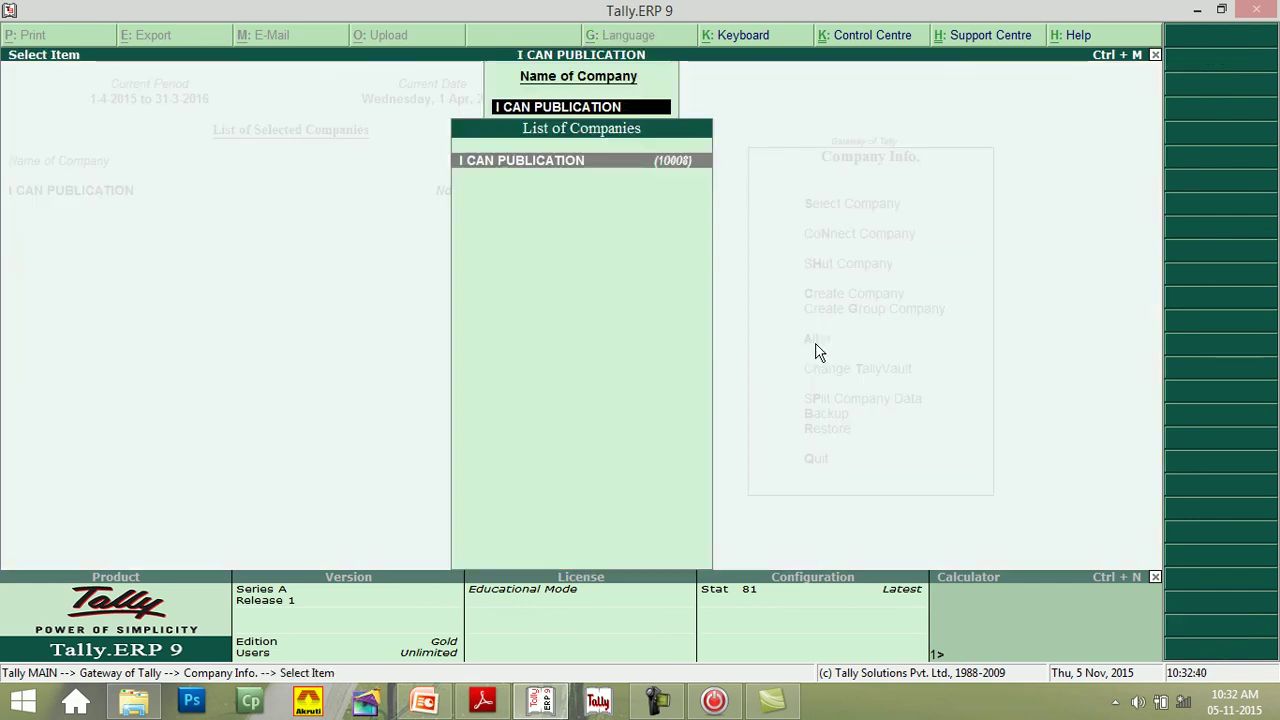
{"action": "left_click", "coordinate": [505, 166]}
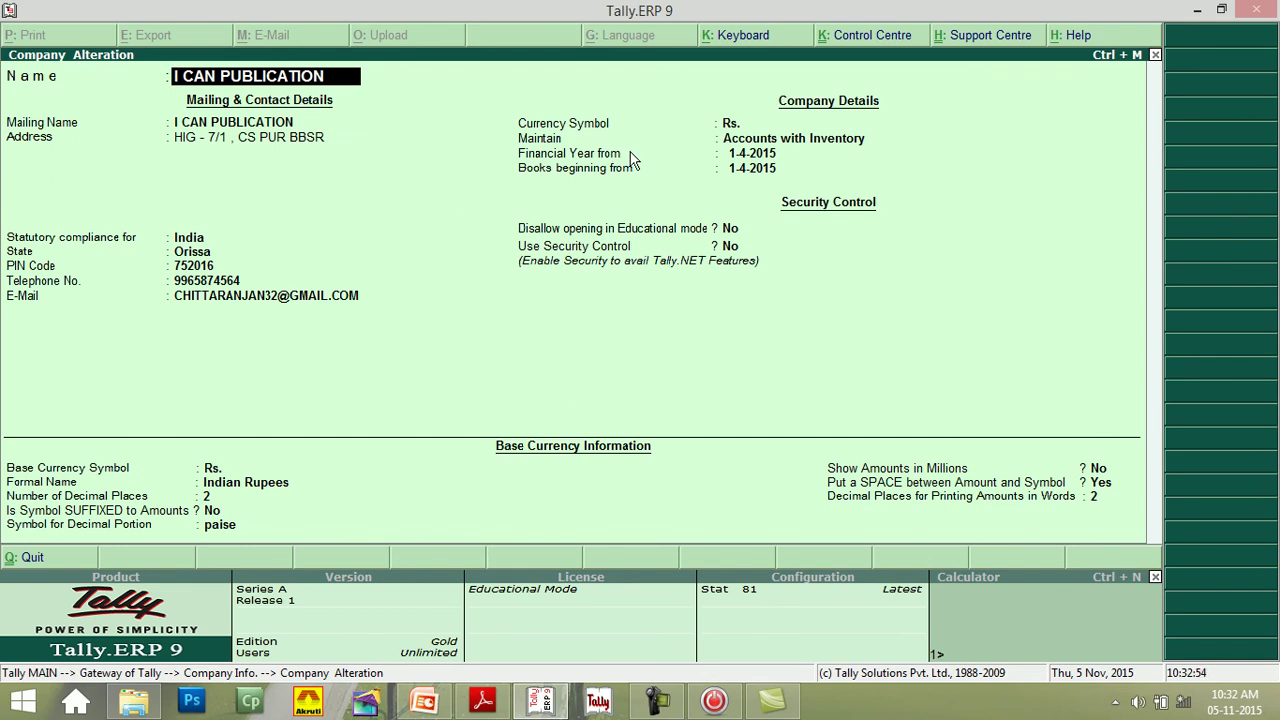
- Attempt to delete I CAN PUBLICATION, then force-close the frozen Tally with End Process
{"action": "key", "text": "alt+d"}
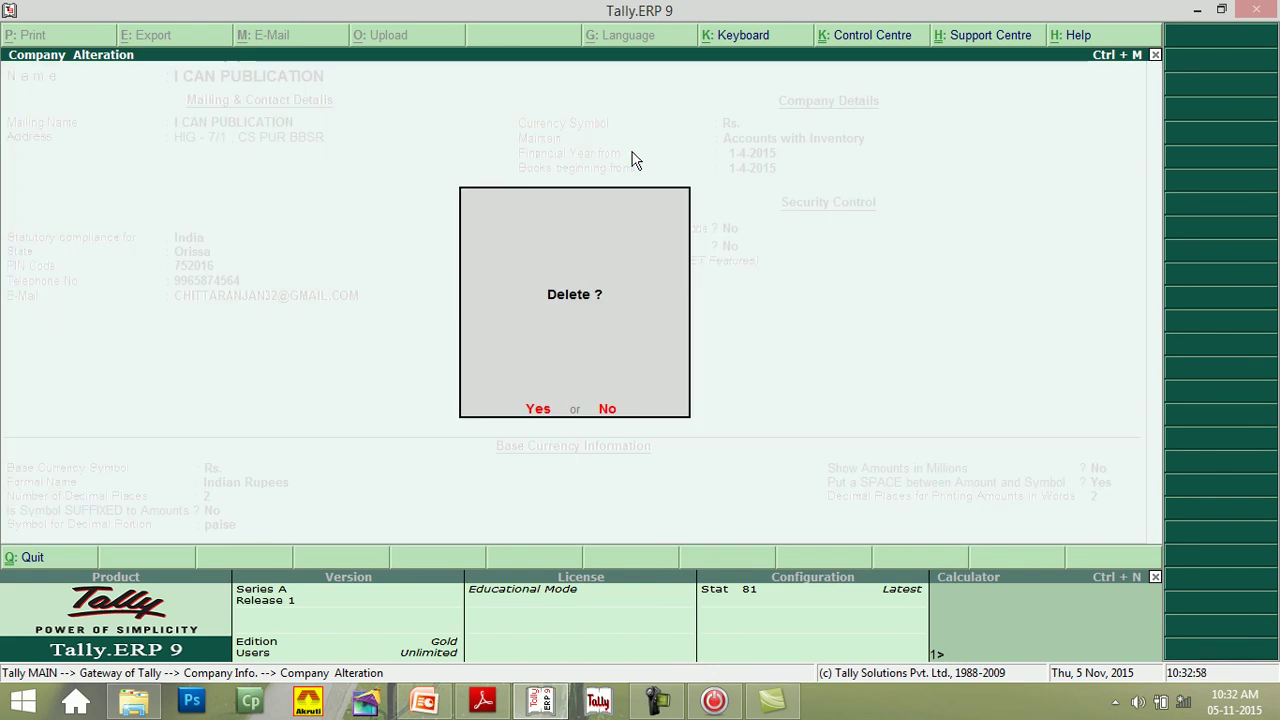
{"action": "key", "text": "y"}
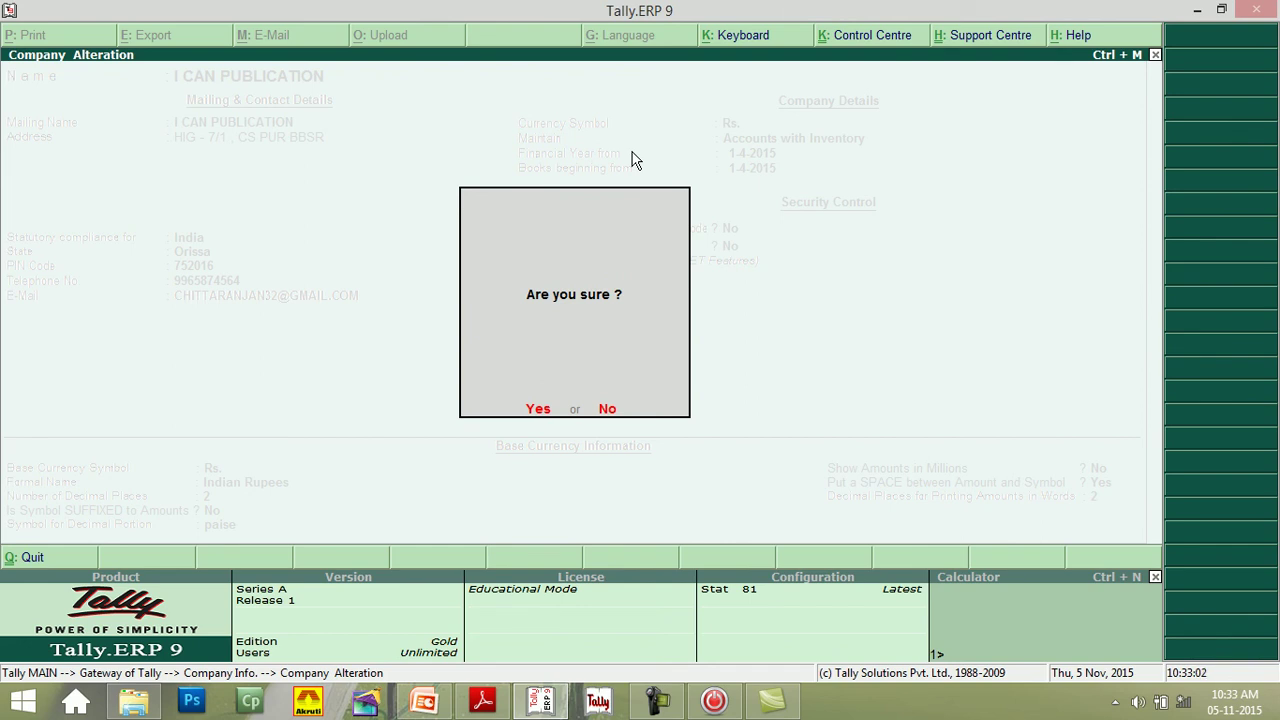
{"action": "key", "text": "y"}
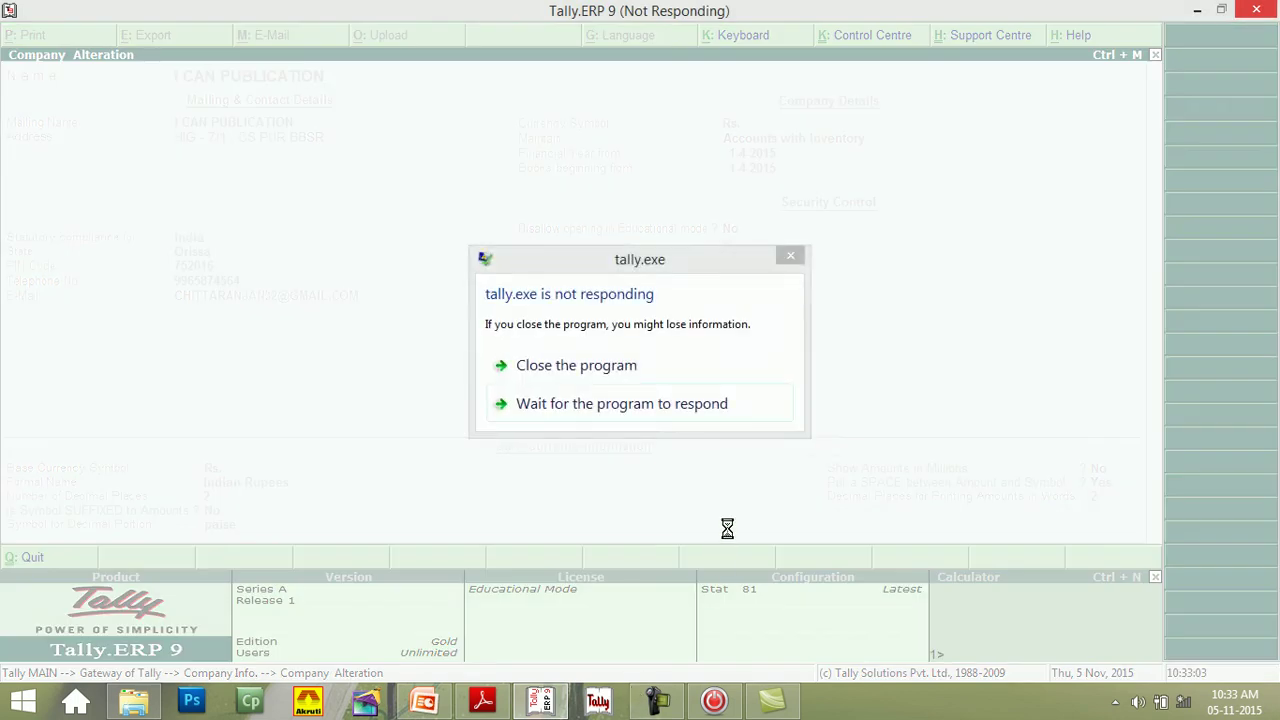
{"action": "left_click", "coordinate": [569, 366]}
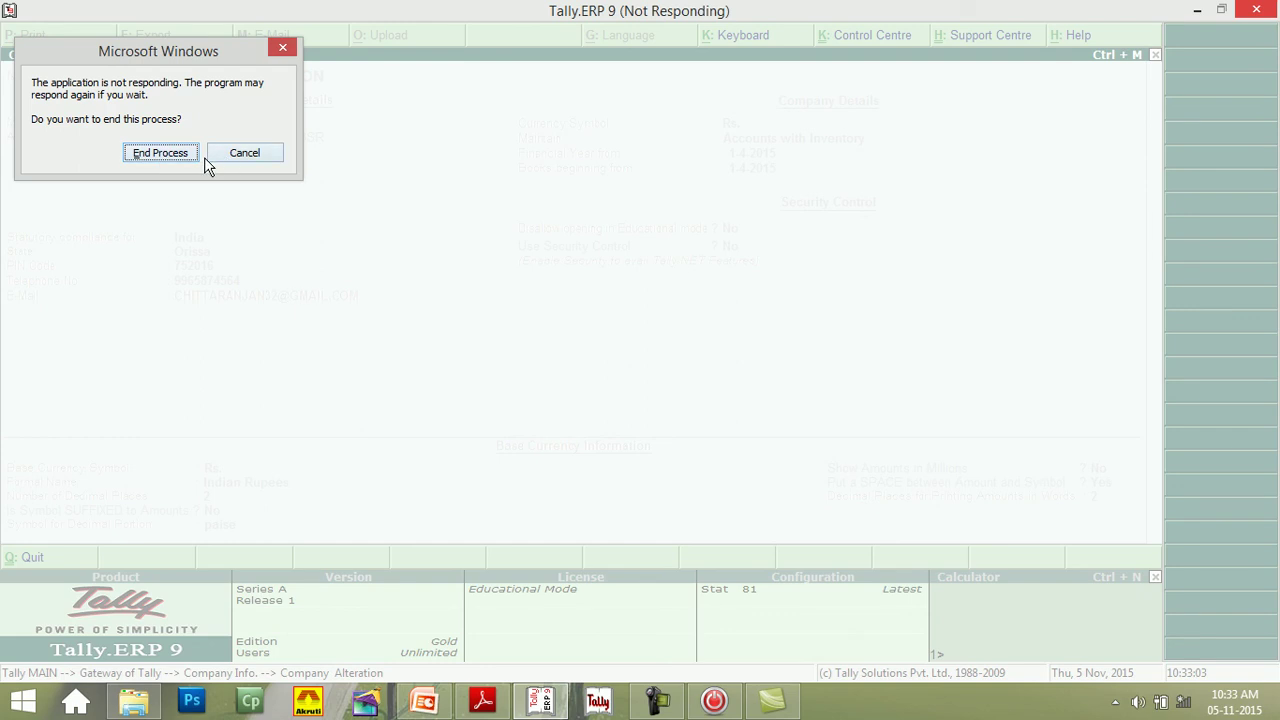
{"action": "left_click", "coordinate": [189, 158]}
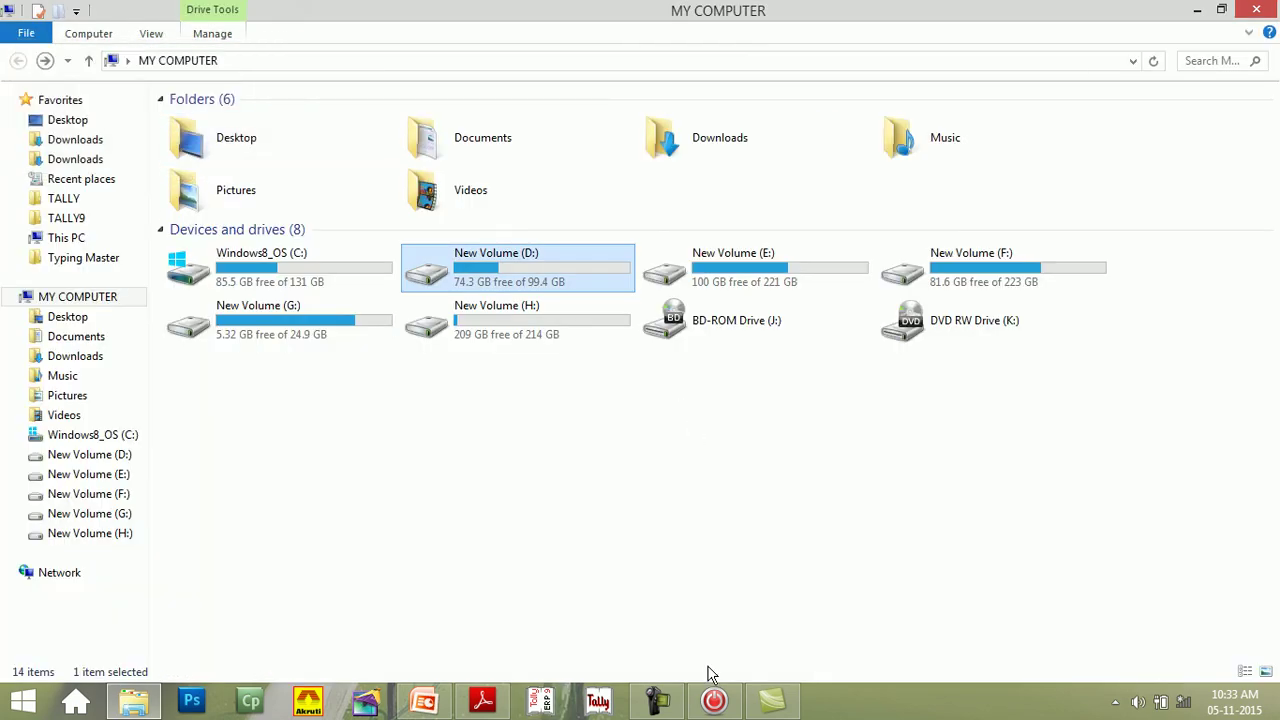
- Relaunch Tally and confirm the List of Companies no longer includes I CAN PUBLICATION
{"action": "mouse_move", "coordinate": [660, 715]}
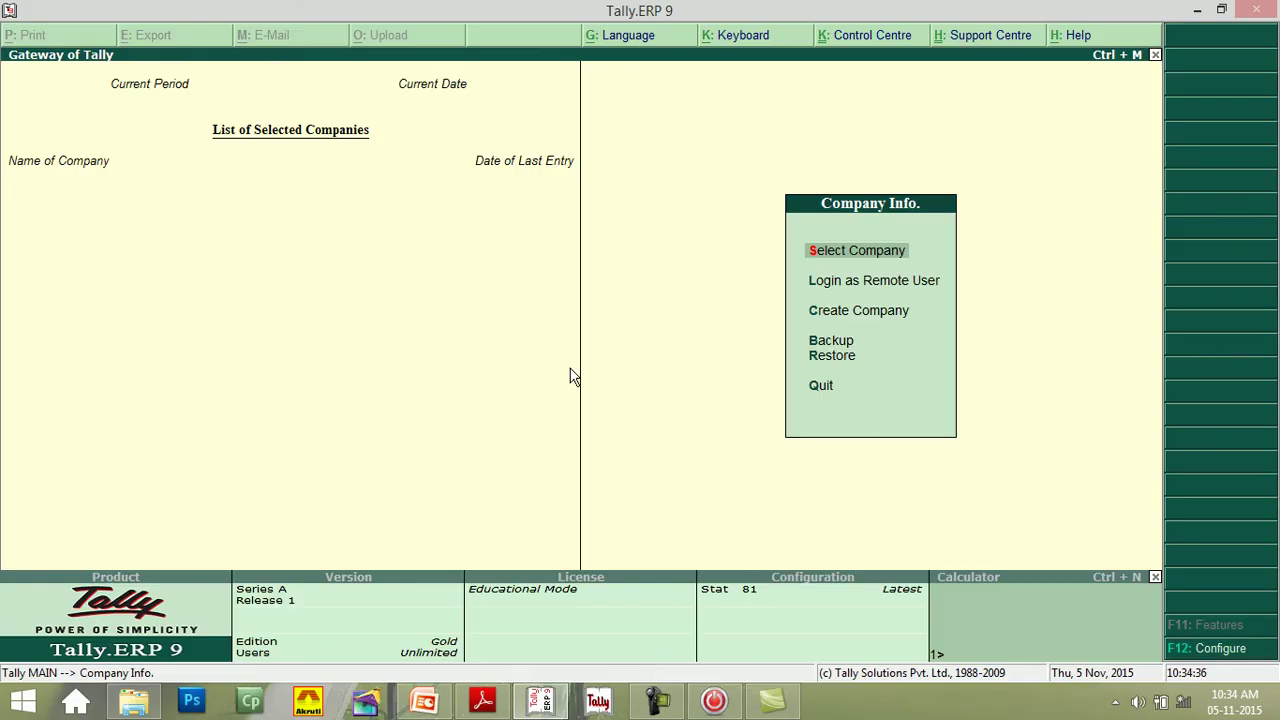
{"action": "left_click", "coordinate": [865, 258]}
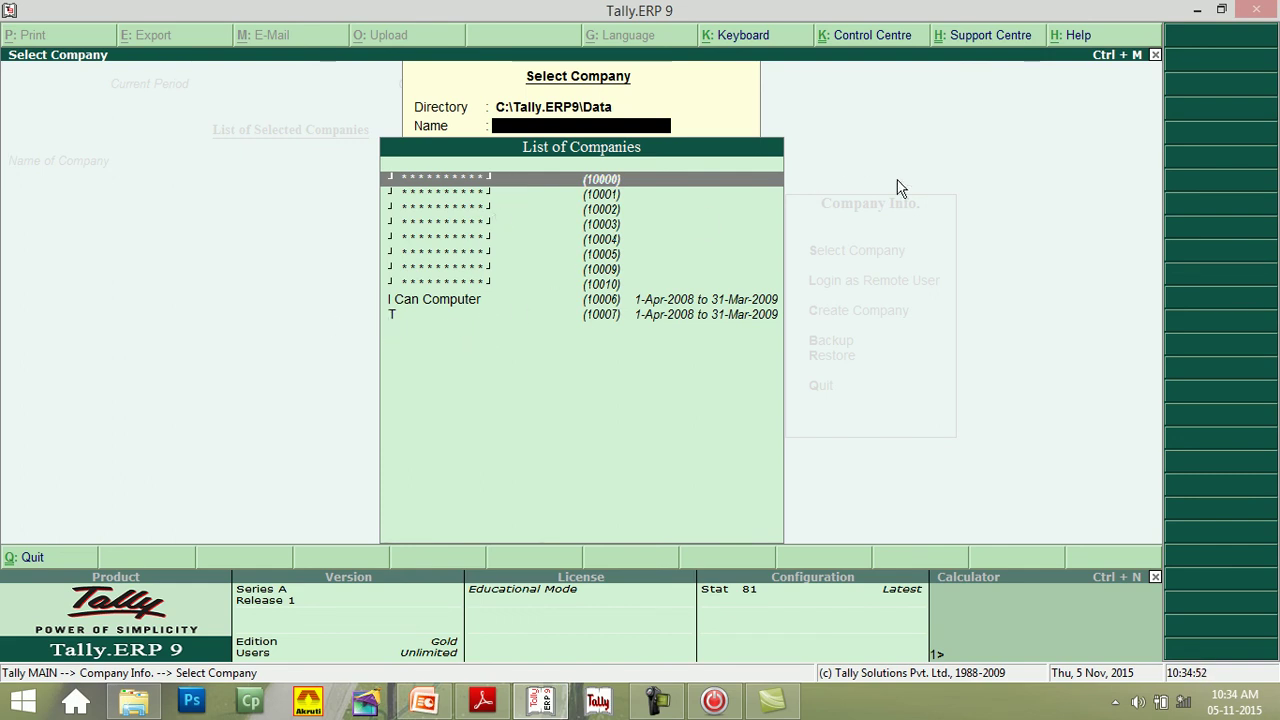
{"action": "left_click", "coordinate": [1155, 56]}
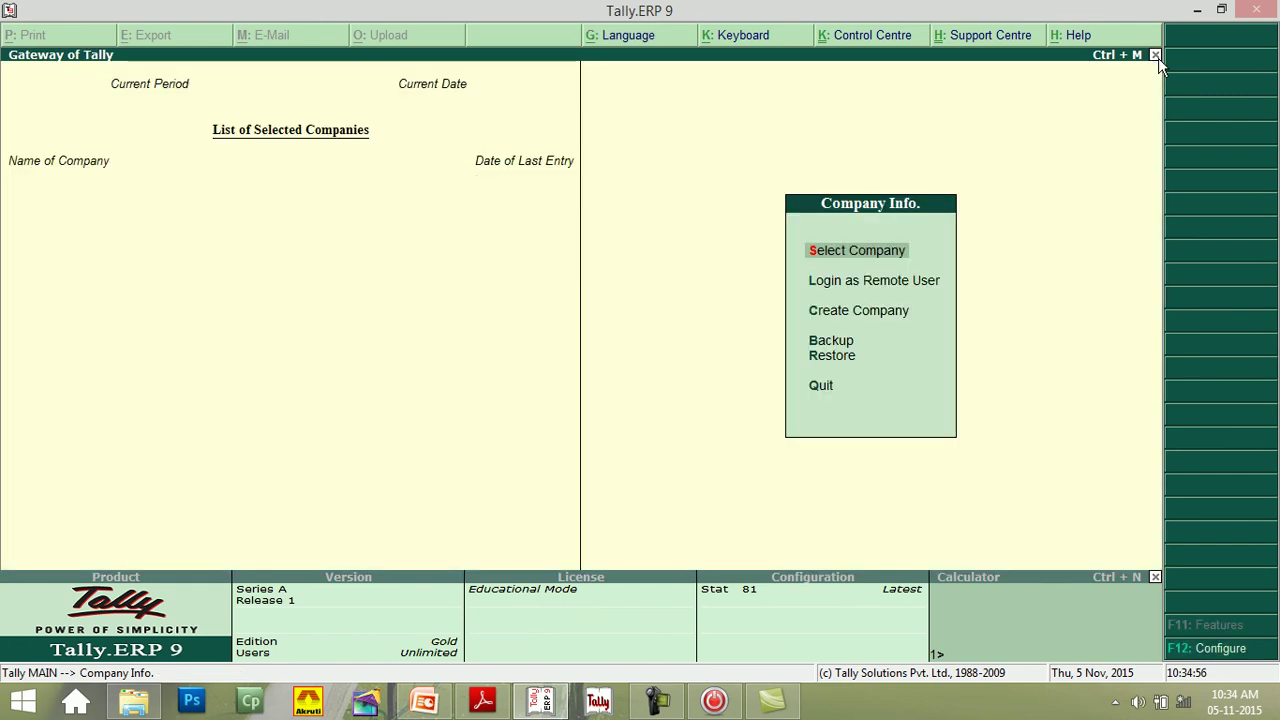
{"action": "key", "text": "Down"}
{"action": "key", "text": "Down"}
{"action": "key", "text": "Down"}
{"action": "key", "text": "Down"}
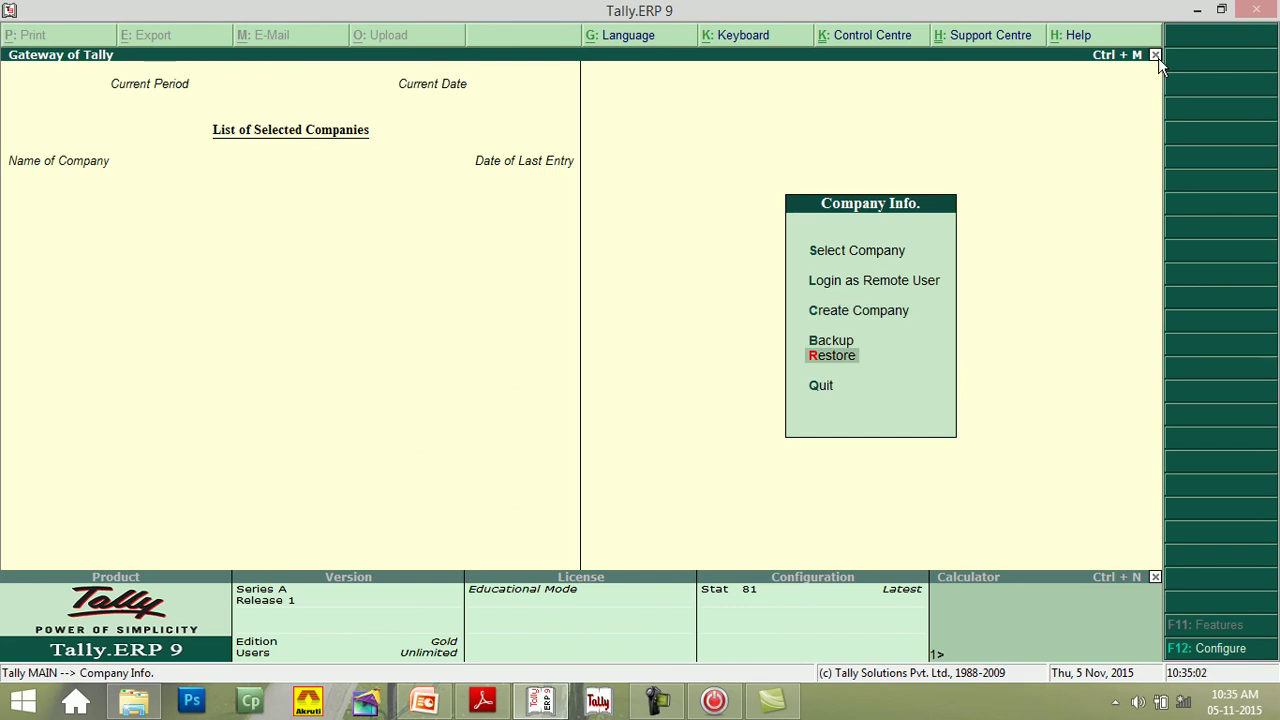
- Restore I CAN PUBLICATION (10008) from D:\tally into C:\Tally.ERP9\Data
{"action": "key", "text": "Return"}
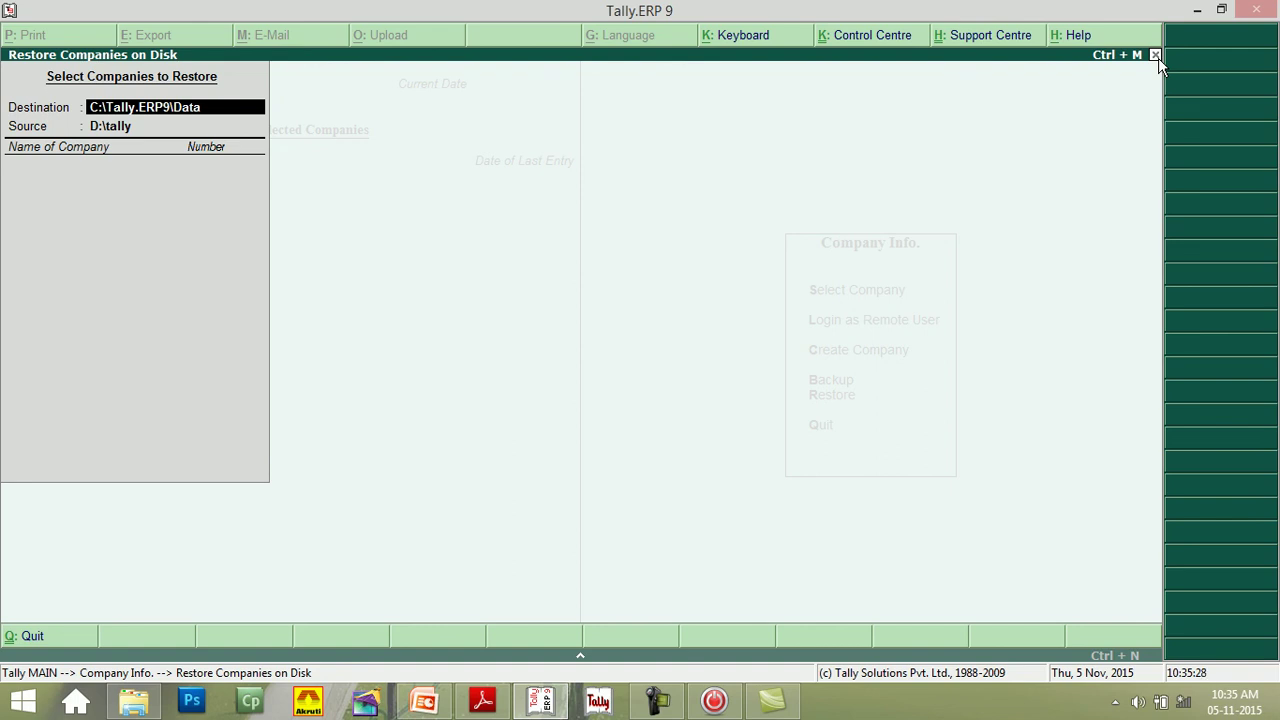
{"action": "key", "text": "Return"}
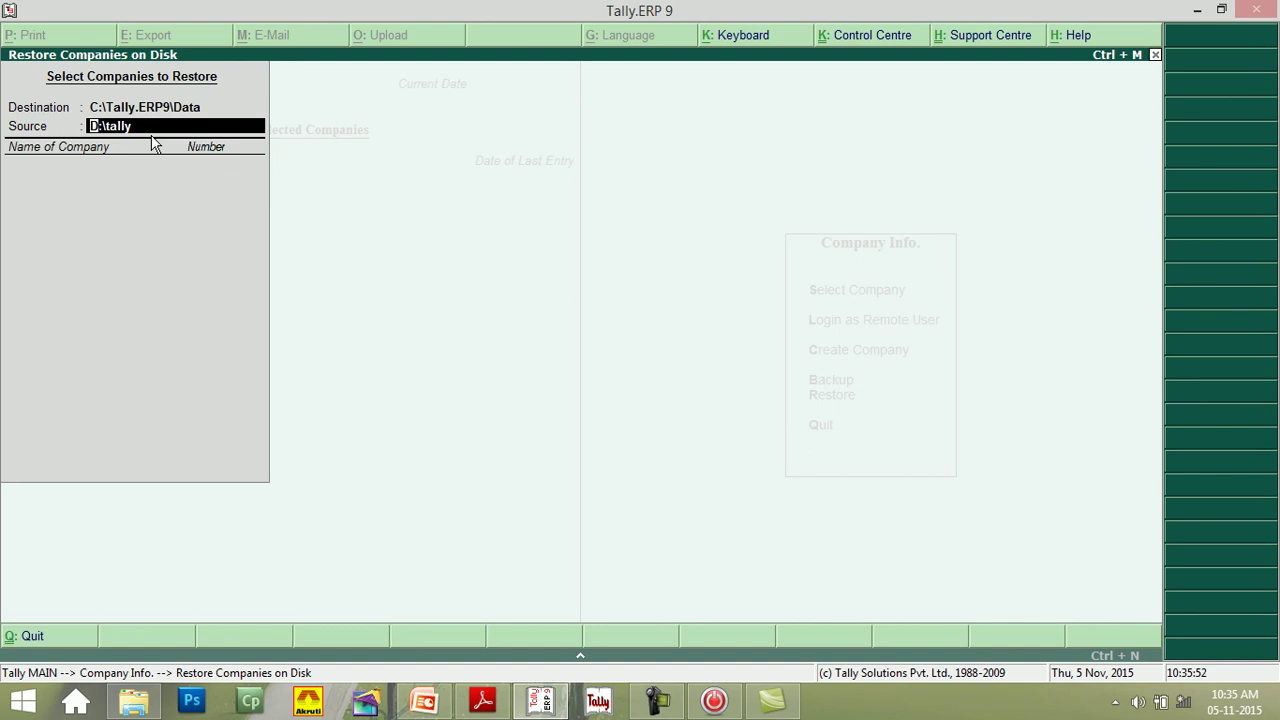
{"action": "key", "text": "Return"}
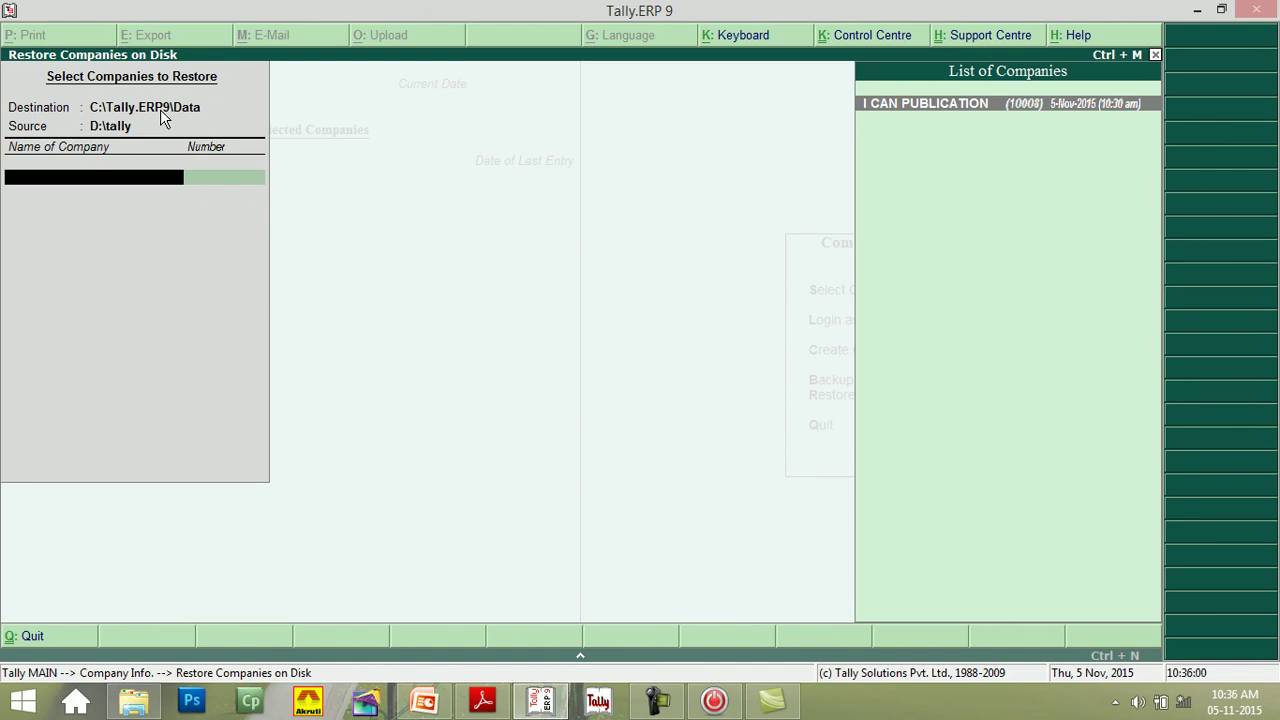
{"action": "key", "text": "Return"}
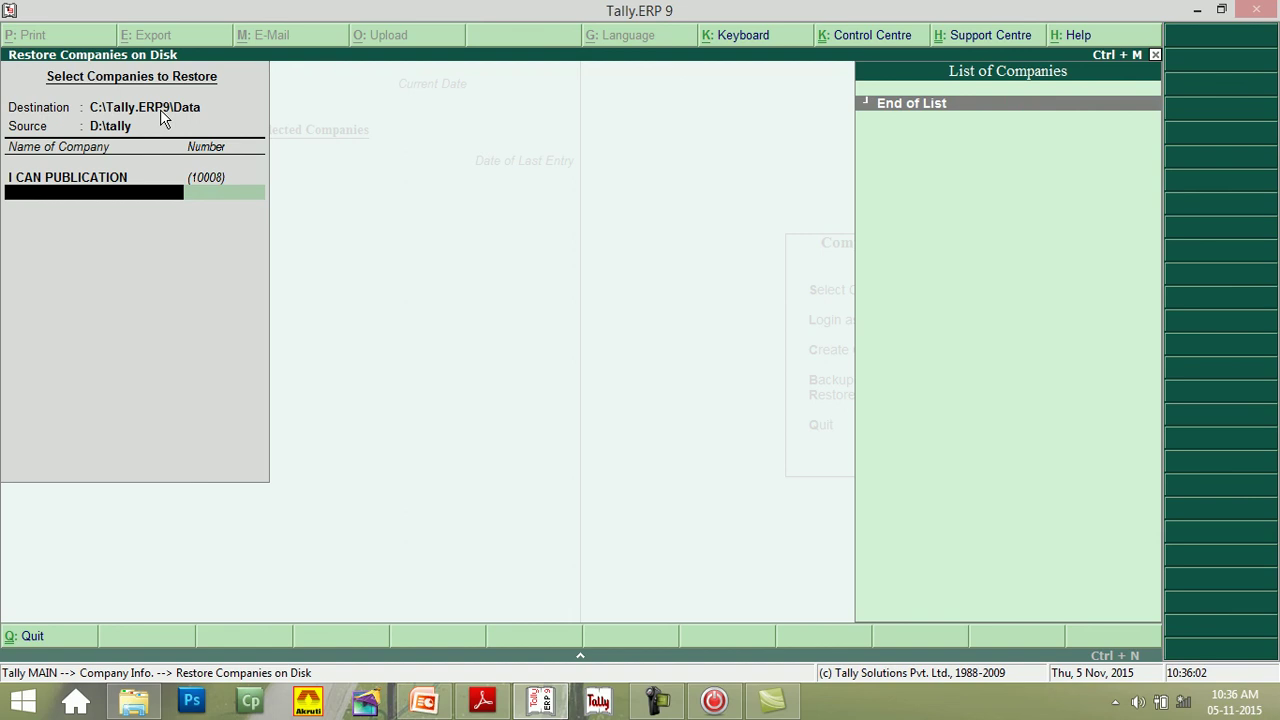
{"action": "key", "text": "Return"}
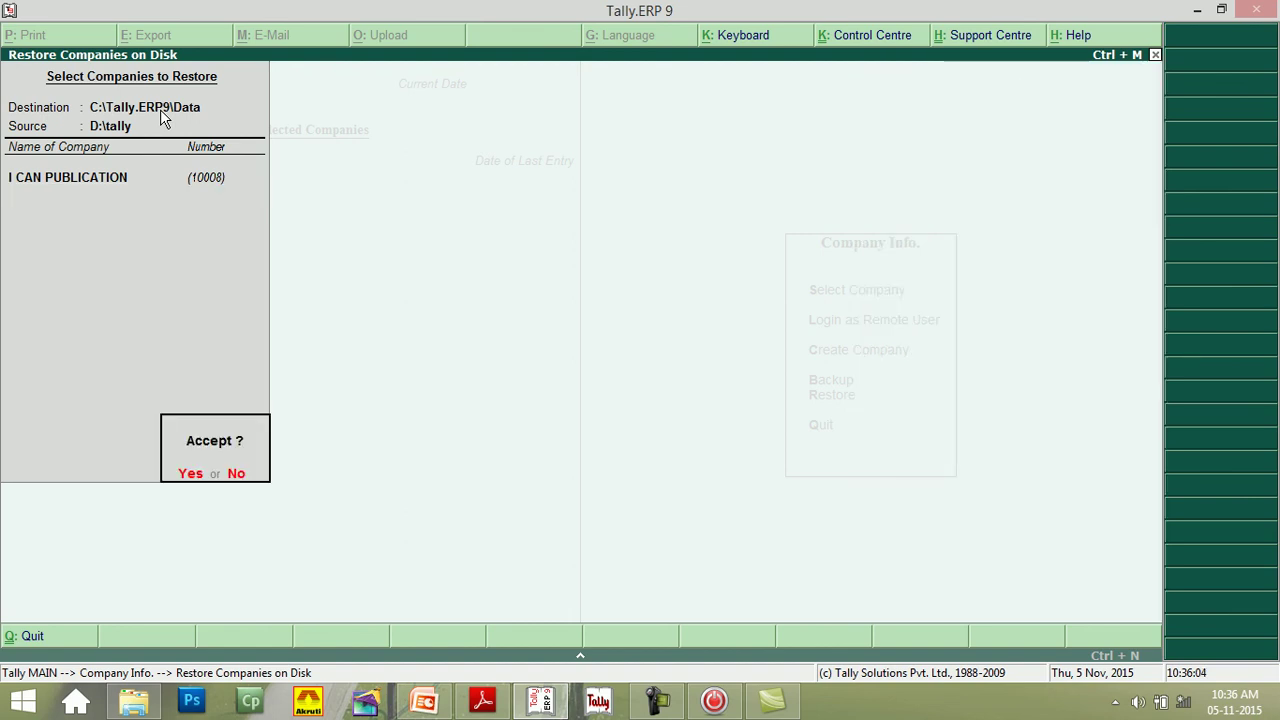
{"action": "key", "text": "Return"}
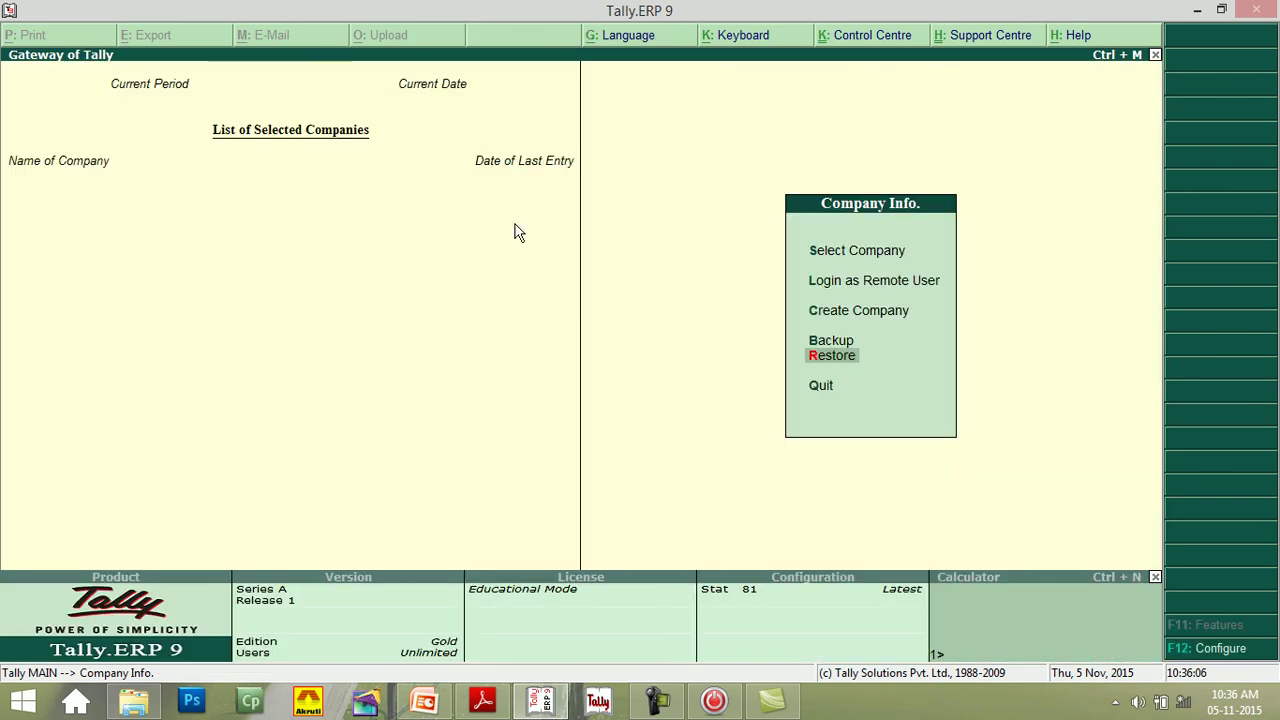
- Load the restored I CAN PUBLICATION from the Select Company list onto the Gateway of Tally
{"action": "left_click", "coordinate": [822, 255]}
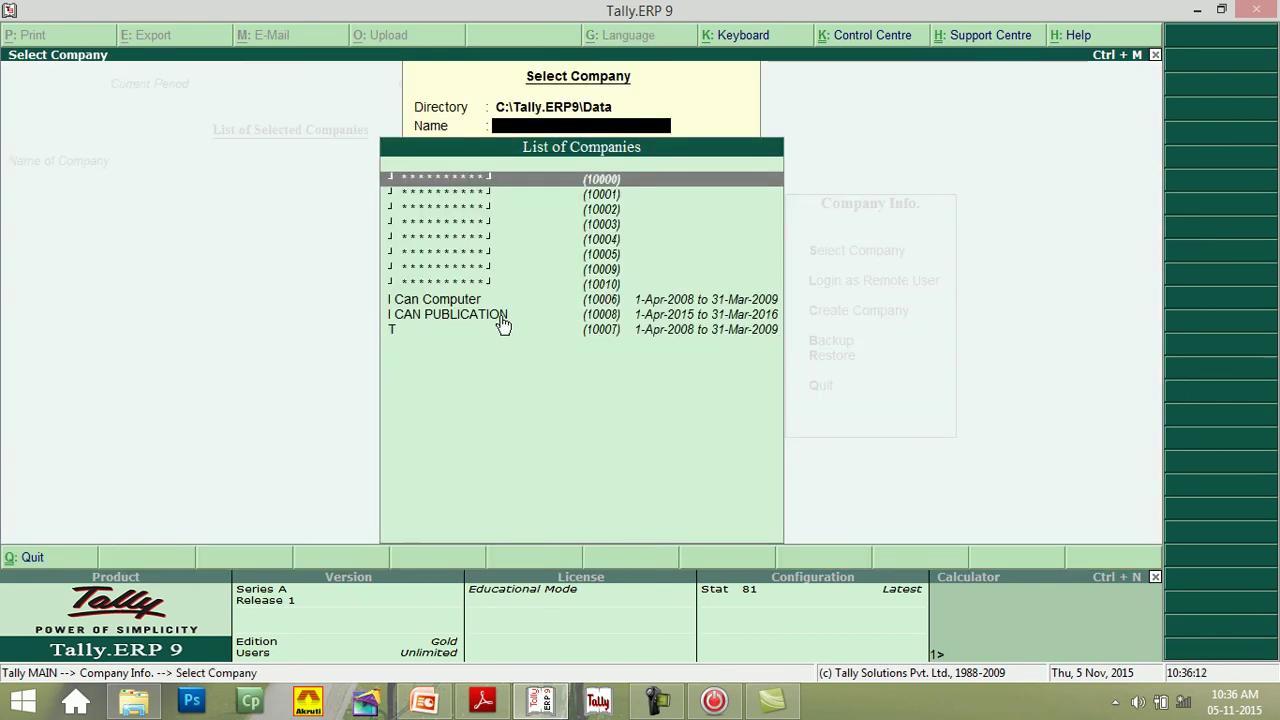
{"action": "left_click", "coordinate": [1156, 55]}
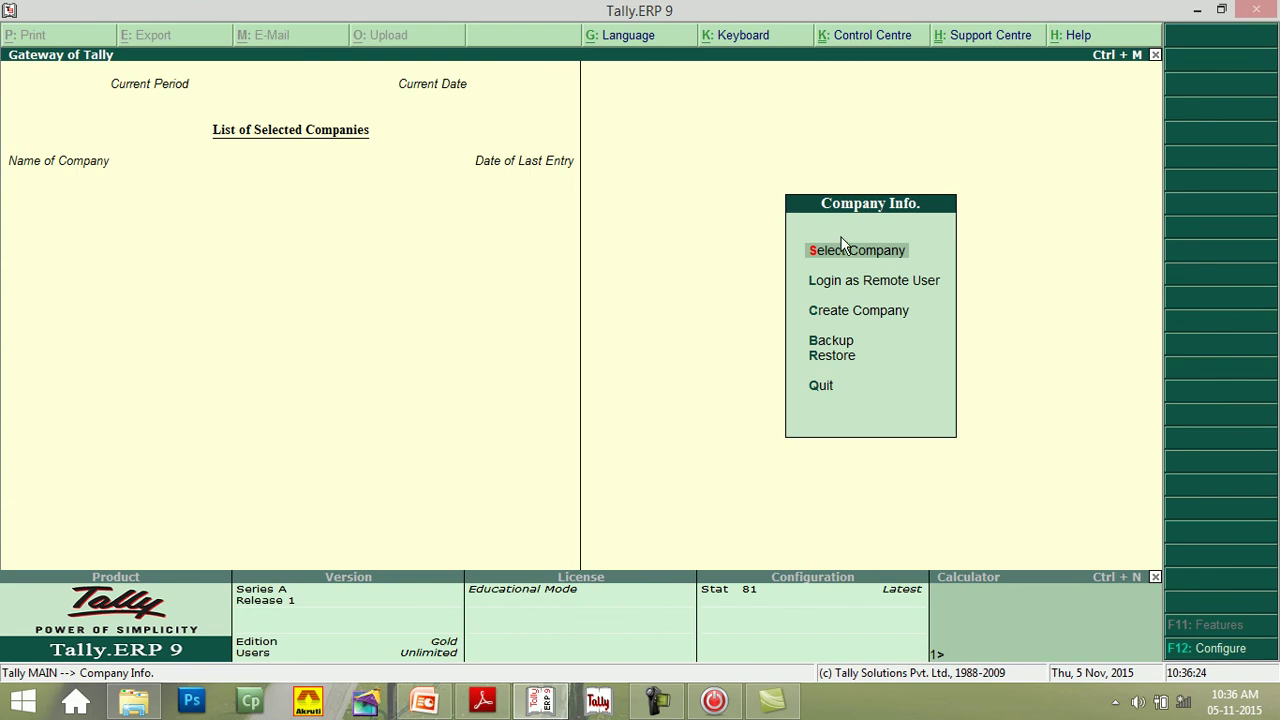
{"action": "left_click", "coordinate": [818, 252]}
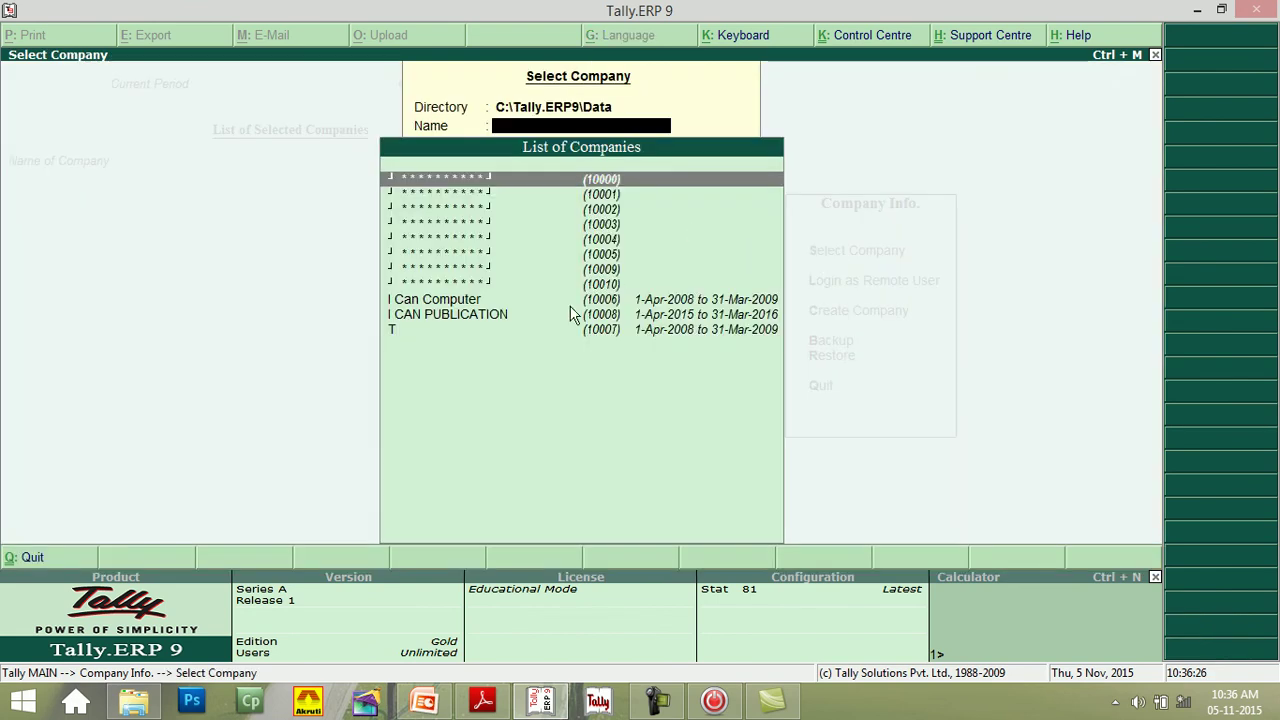
{"action": "left_click", "coordinate": [444, 316]}
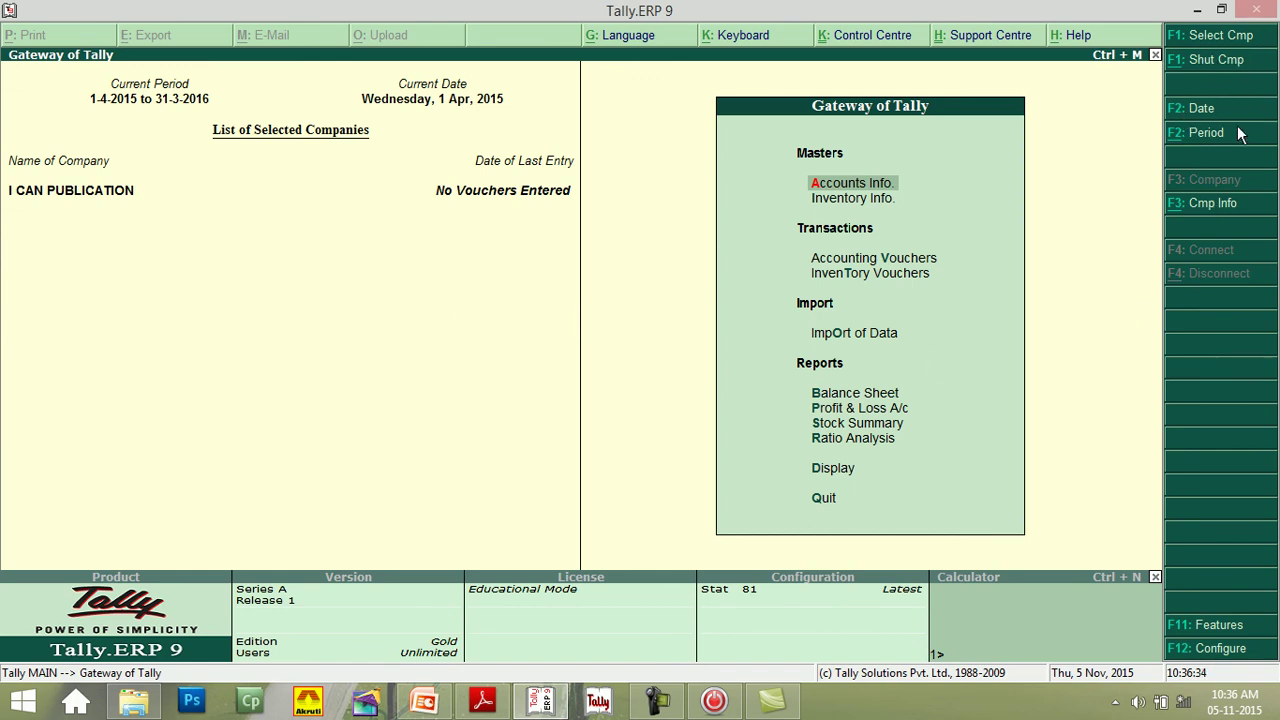
{"action": "left_click", "coordinate": [1203, 211]}
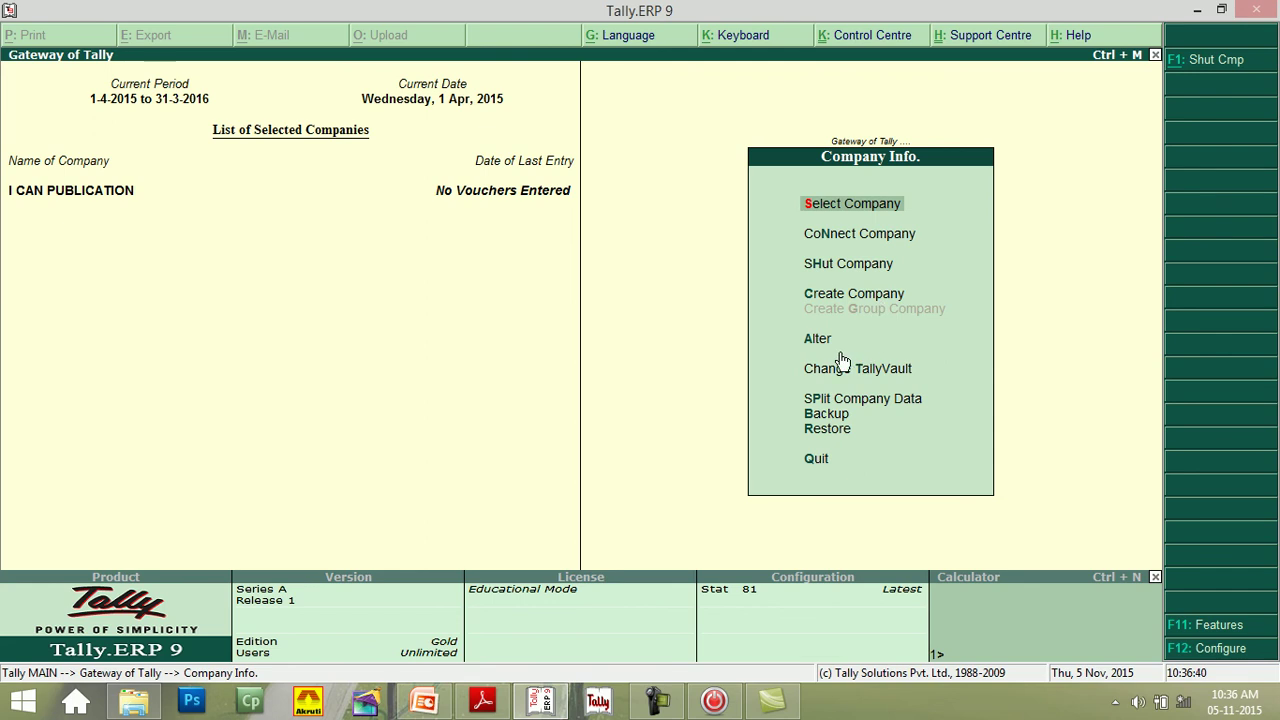
{"action": "left_click", "coordinate": [818, 462]}
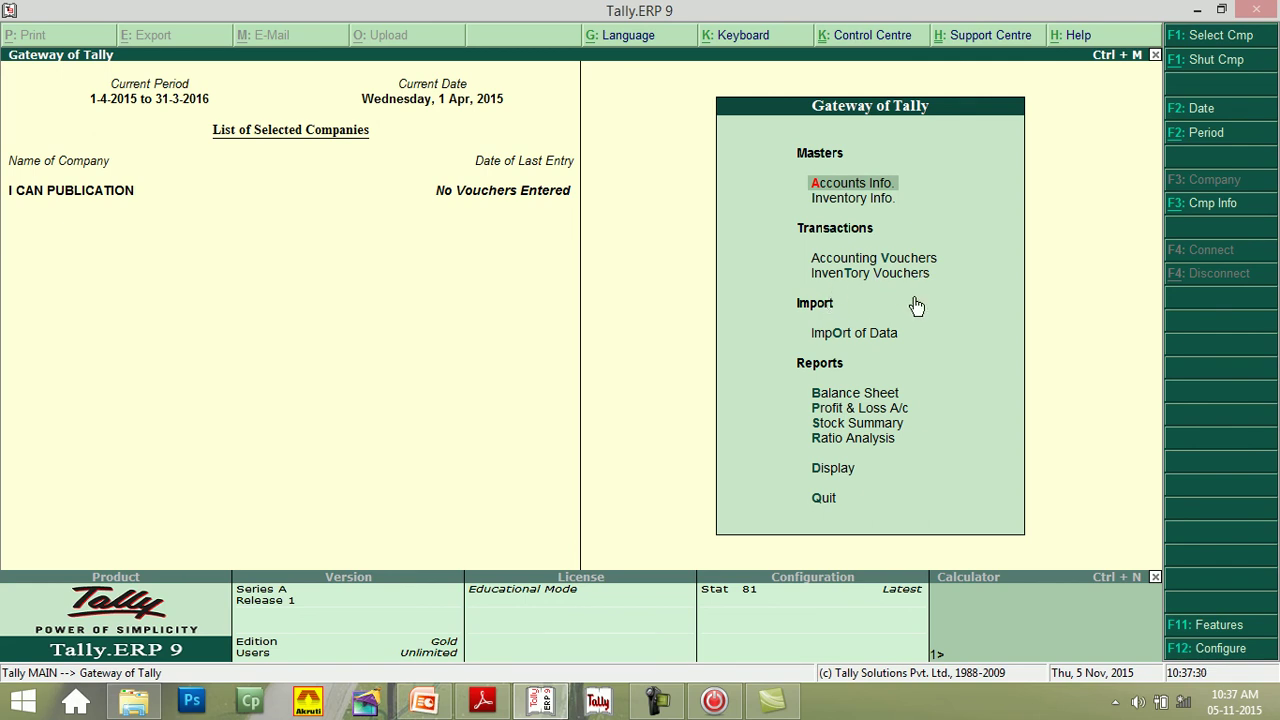
{"action": "left_click", "coordinate": [846, 276]}
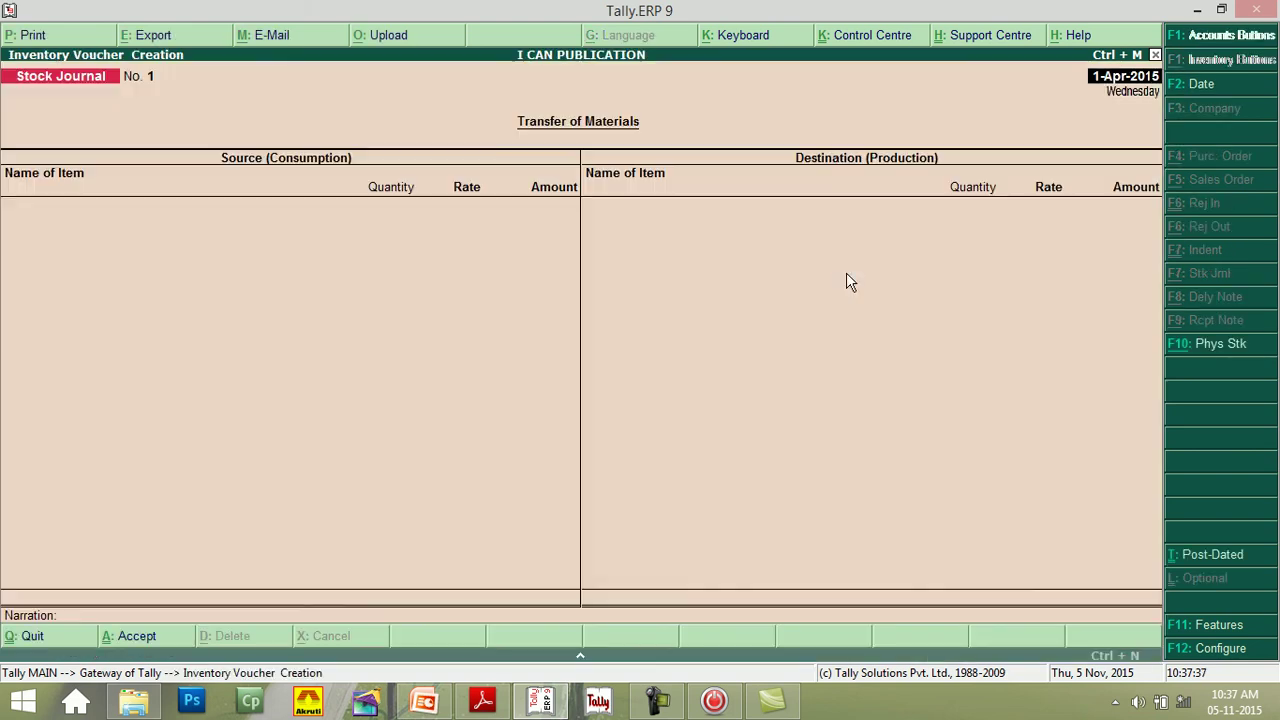
{"action": "left_click", "coordinate": [1155, 55]}
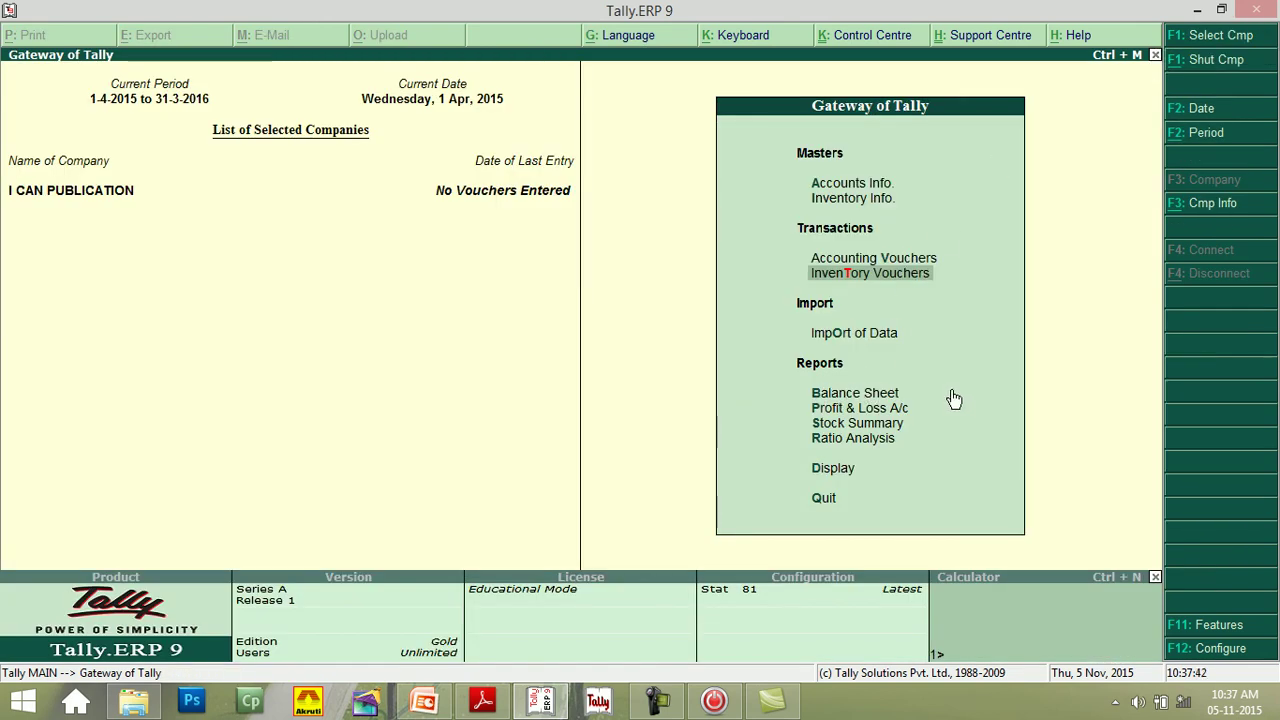
{"action": "key", "text": "b"}
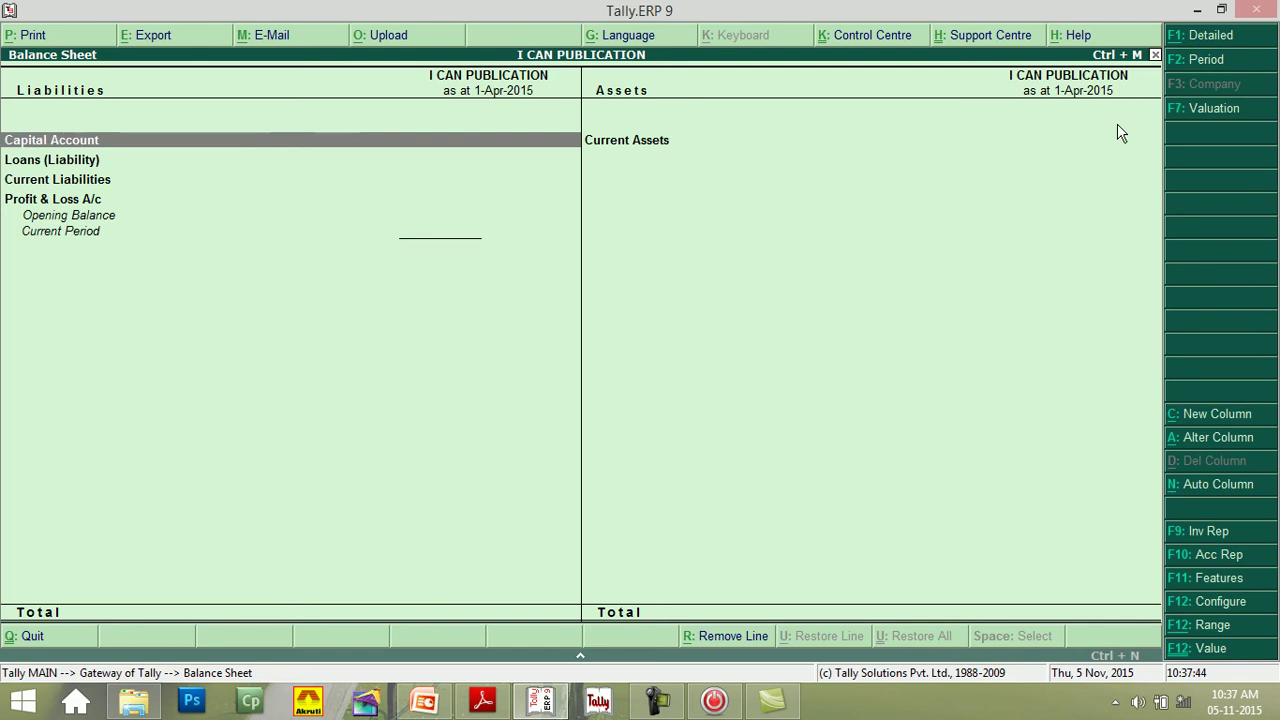
{"action": "left_click", "coordinate": [1155, 55]}
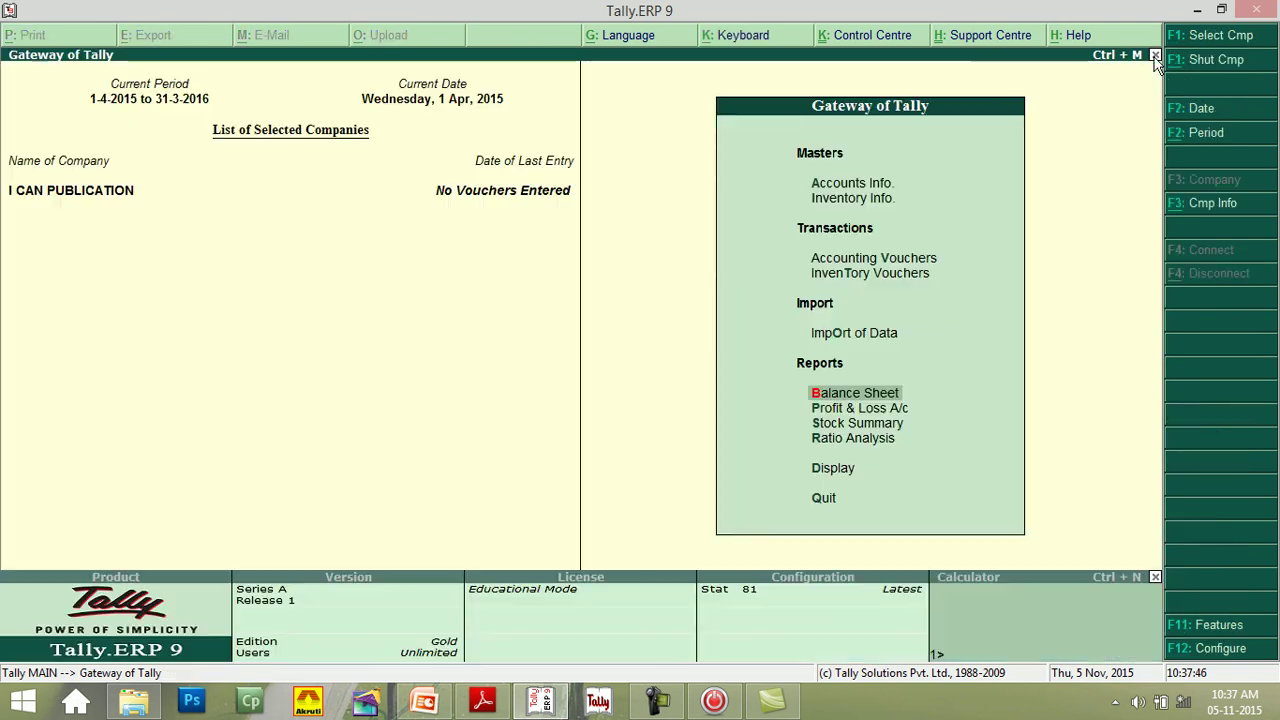